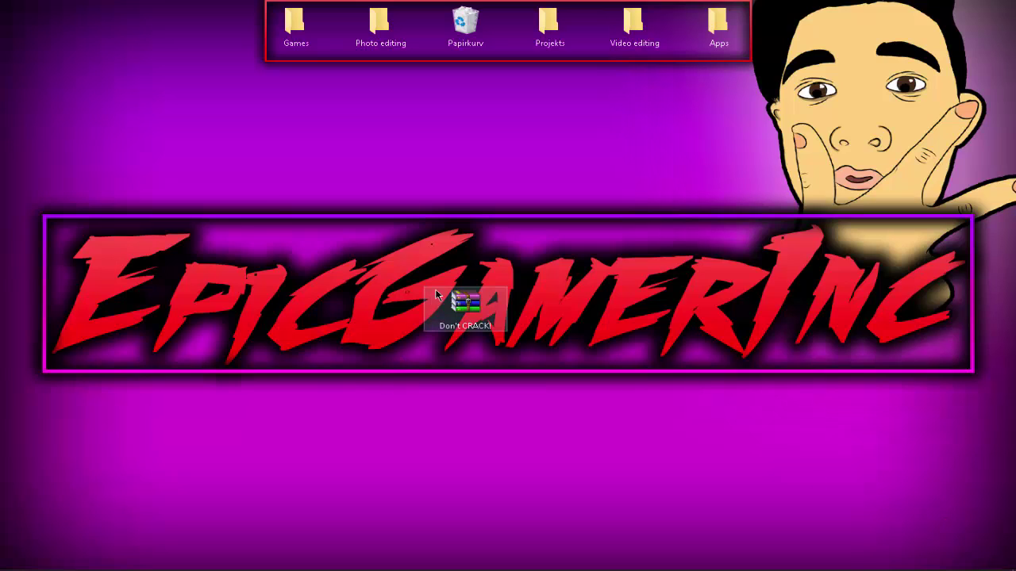
Step: Select the Don't CRACK! archive icon on the desktop by clicking and box-selecting it
{"action": "left_click", "coordinate": [466, 306]}
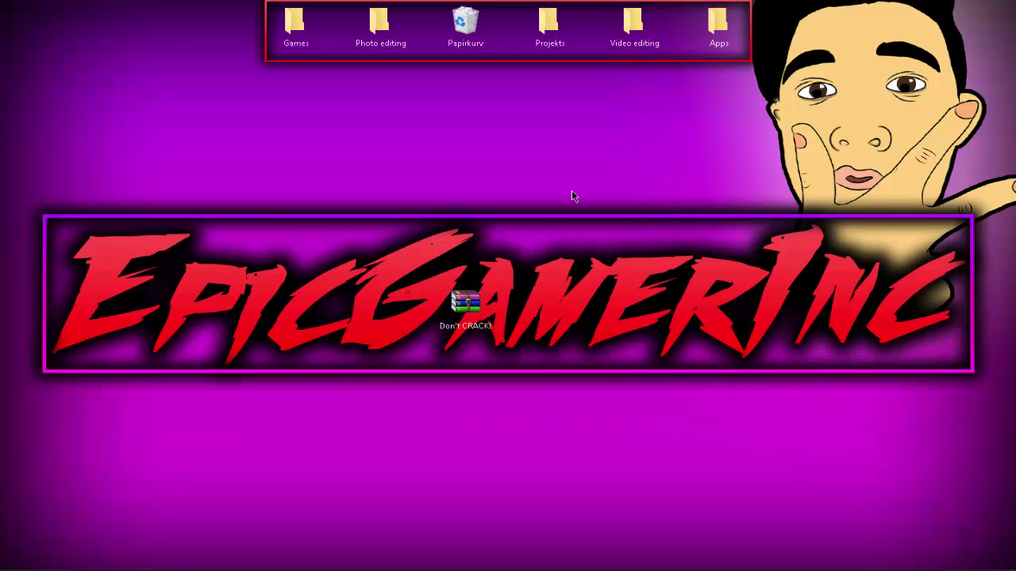
{"action": "left_click_drag", "start_coordinate": [545, 177], "coordinate": [369, 443]}
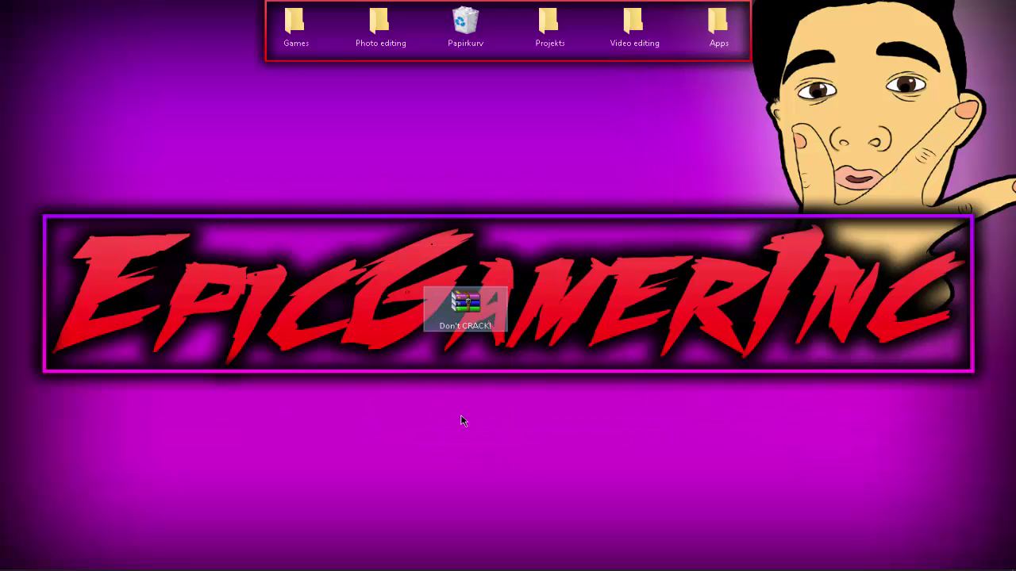
{"action": "left_click", "coordinate": [419, 412]}
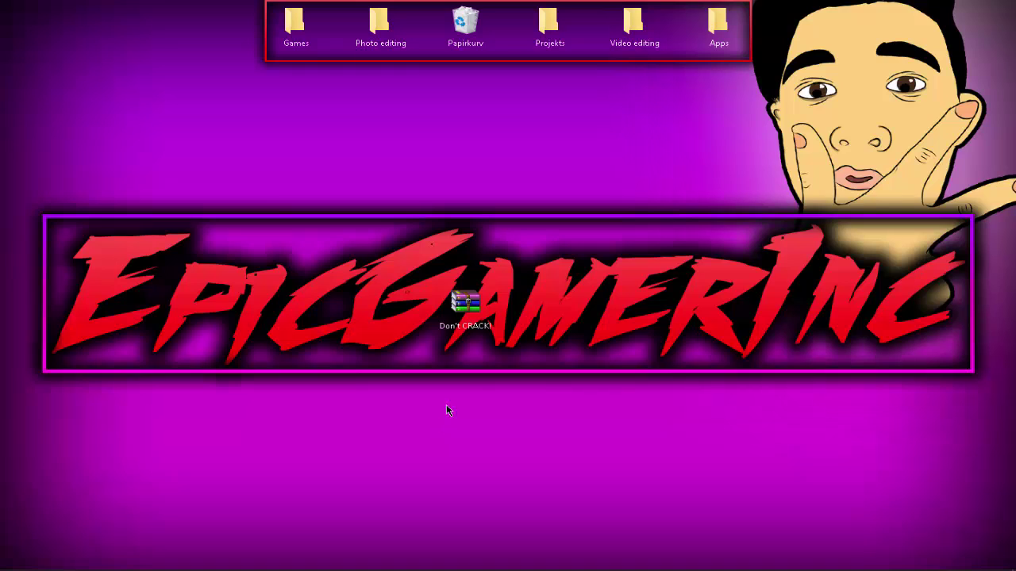
{"action": "left_click_drag", "start_coordinate": [546, 262], "coordinate": [377, 371]}
{"action": "left_click", "coordinate": [376, 370]}
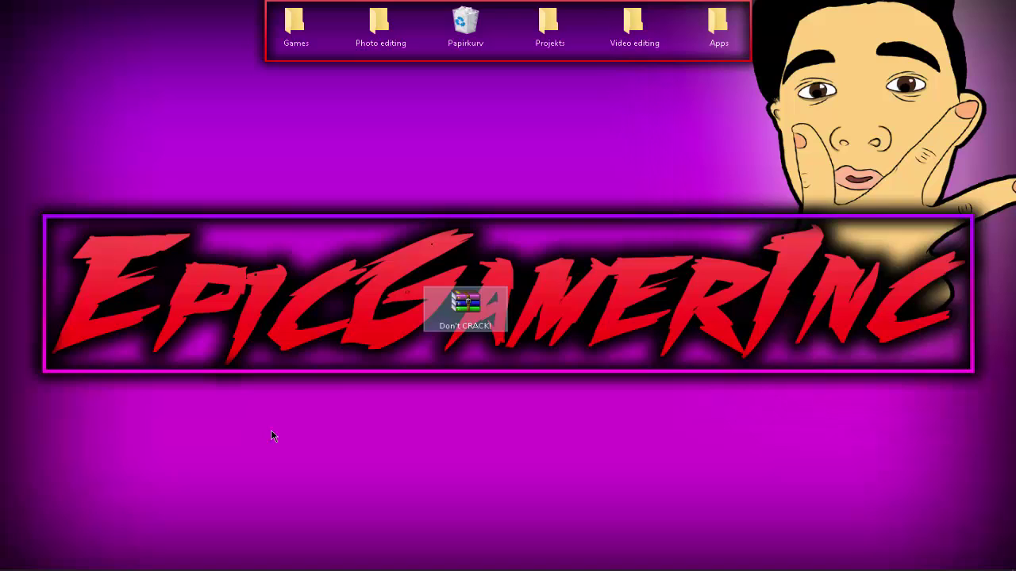
Step: Dismiss the license reminder, drag the -Crack folder out onto the desktop, and close WinRAR
{"action": "double_click", "coordinate": [444, 325]}
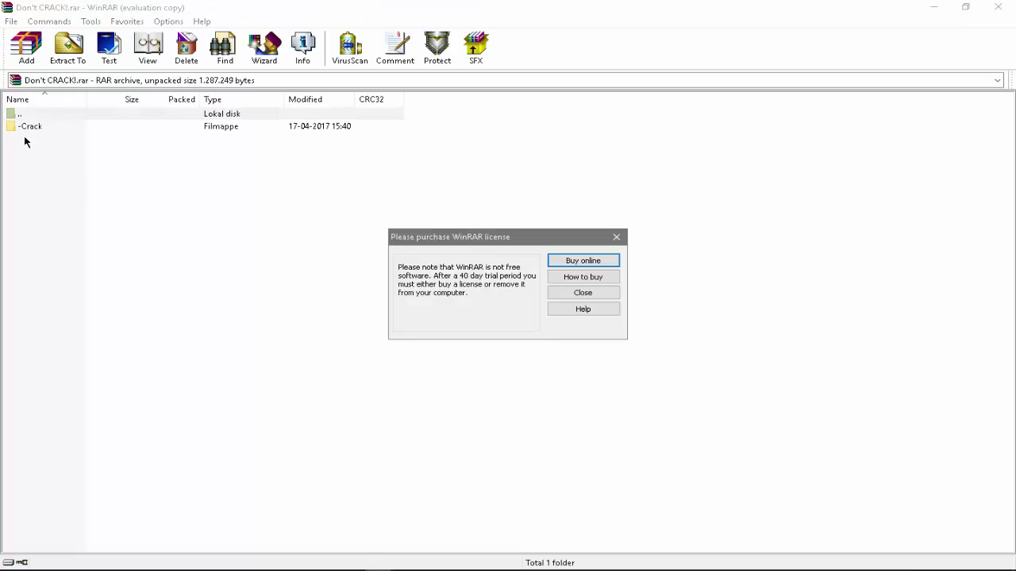
{"action": "left_click", "coordinate": [617, 237]}
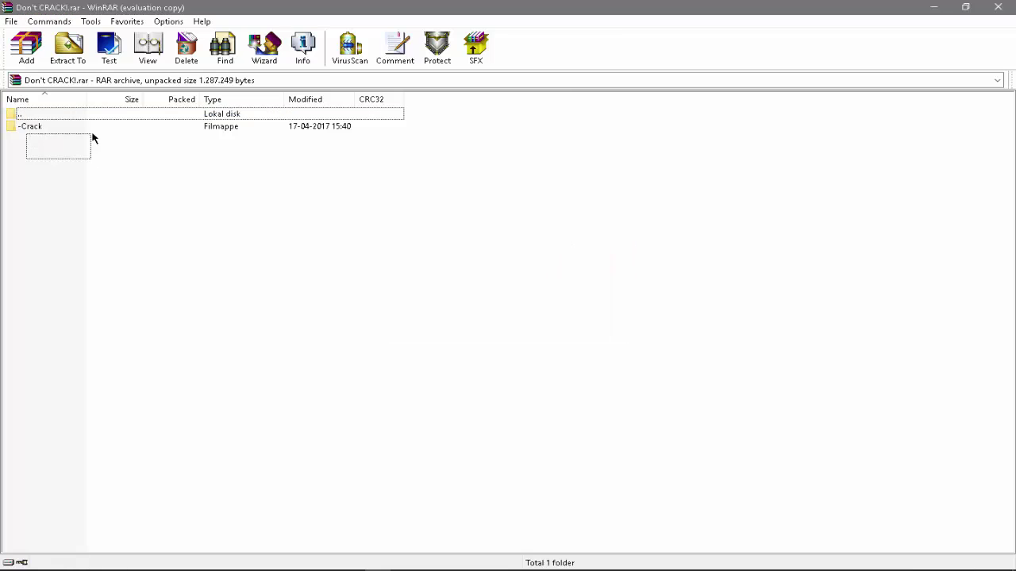
{"action": "left_click", "coordinate": [87, 127]}
{"action": "double_click", "coordinate": [241, 8]}
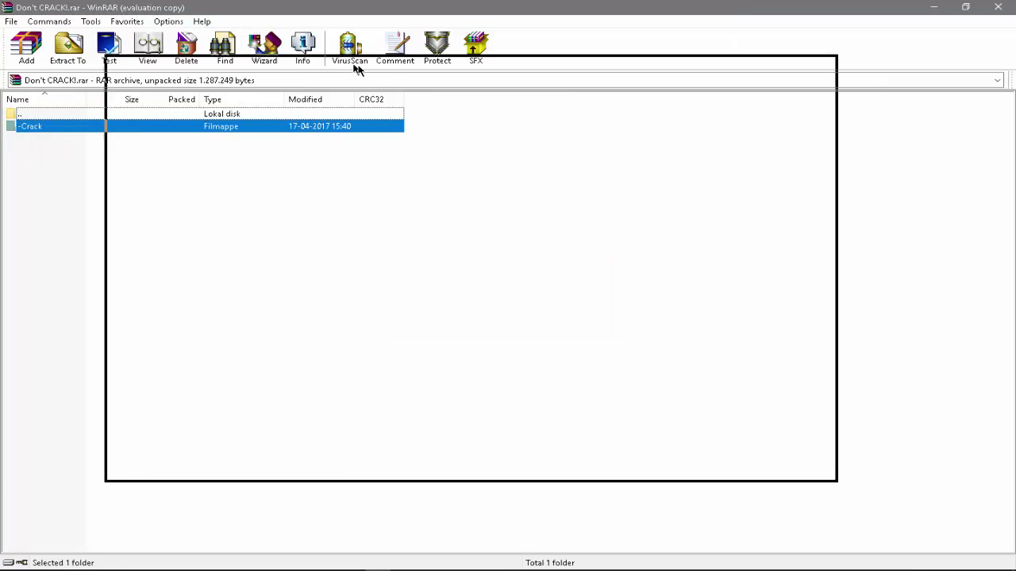
{"action": "left_click_drag", "start_coordinate": [210, 189], "coordinate": [142, 177]}
{"action": "left_click", "coordinate": [892, 66]}
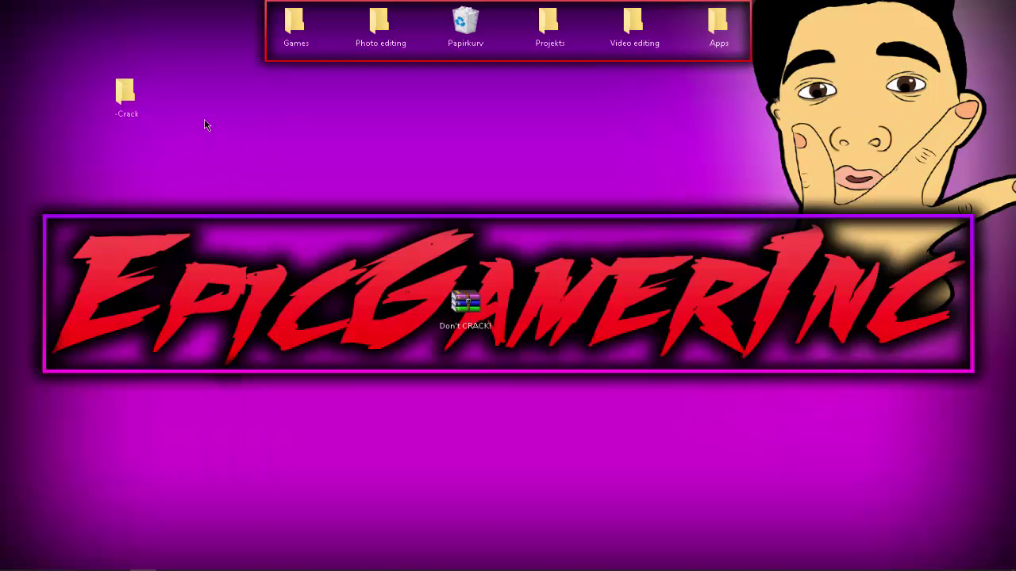
Step: Open the -Crack folder maximized and drop dontcrack.dll onto donotcrack to run it
{"action": "double_click", "coordinate": [145, 108]}
{"action": "left_click_drag", "start_coordinate": [204, 190], "coordinate": [320, 110]}
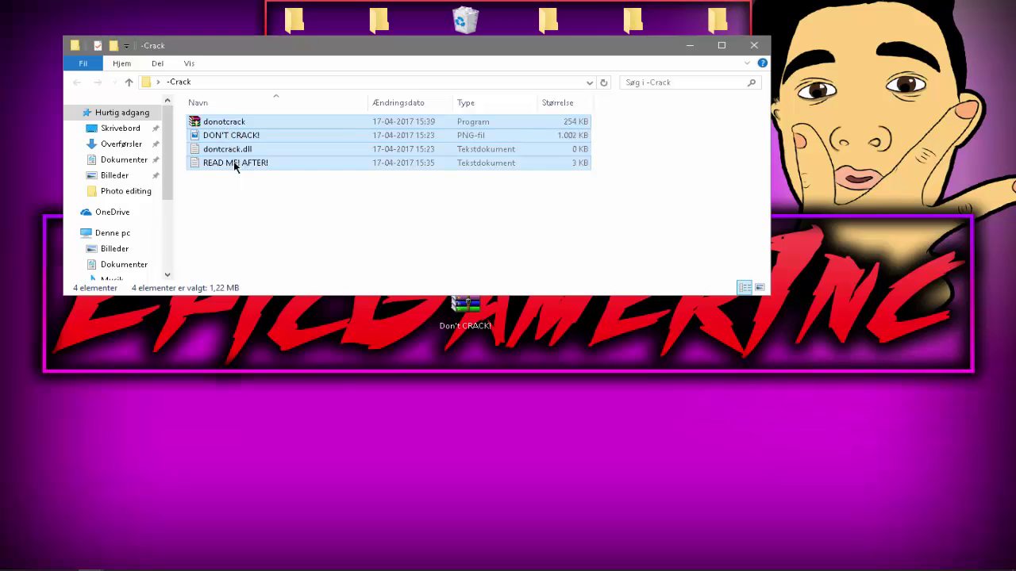
{"action": "left_click_drag", "start_coordinate": [273, 220], "coordinate": [272, 125]}
{"action": "left_click", "coordinate": [266, 204]}
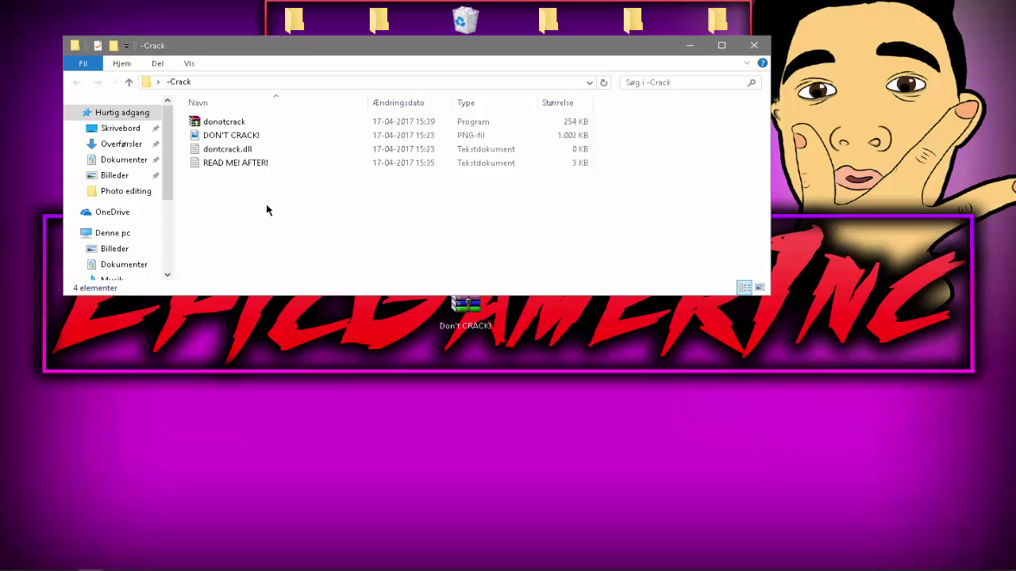
{"action": "left_click", "coordinate": [722, 45]}
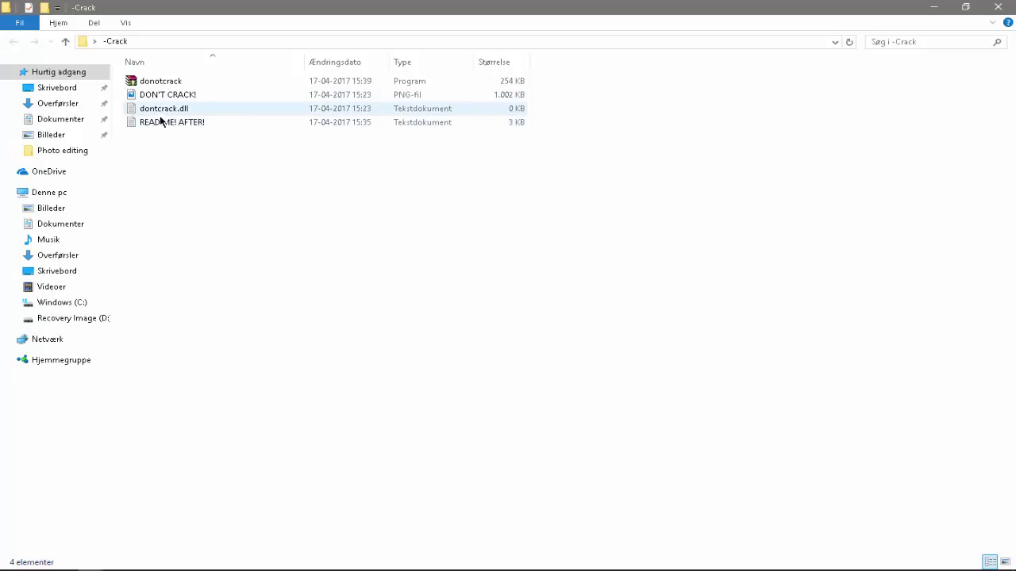
{"action": "left_click_drag", "start_coordinate": [163, 115], "coordinate": [170, 84]}
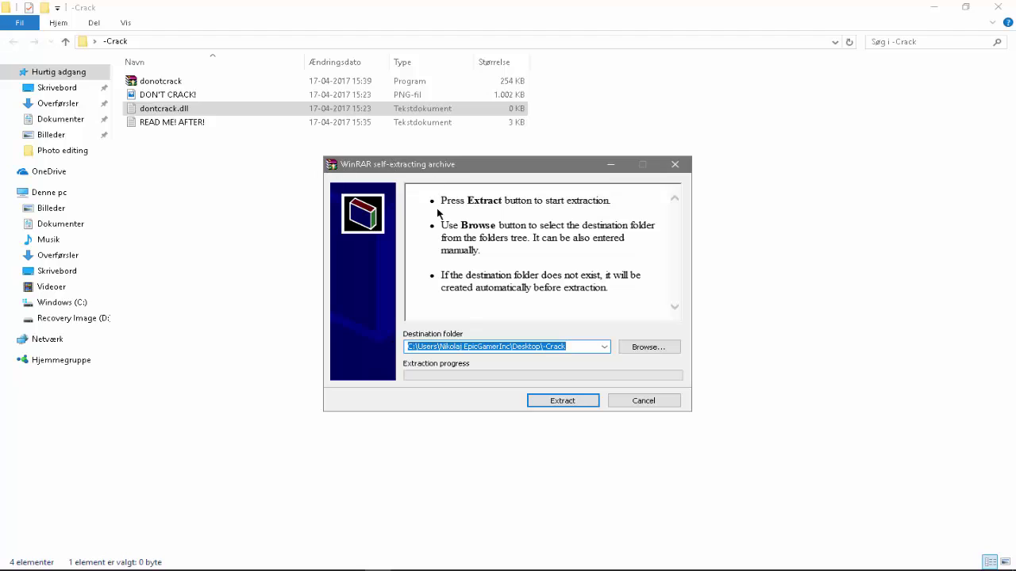
Step: Highlight the self-extractor's instructions on extracting, choosing a destination and missing folders
{"action": "left_click_drag", "start_coordinate": [441, 203], "coordinate": [613, 208]}
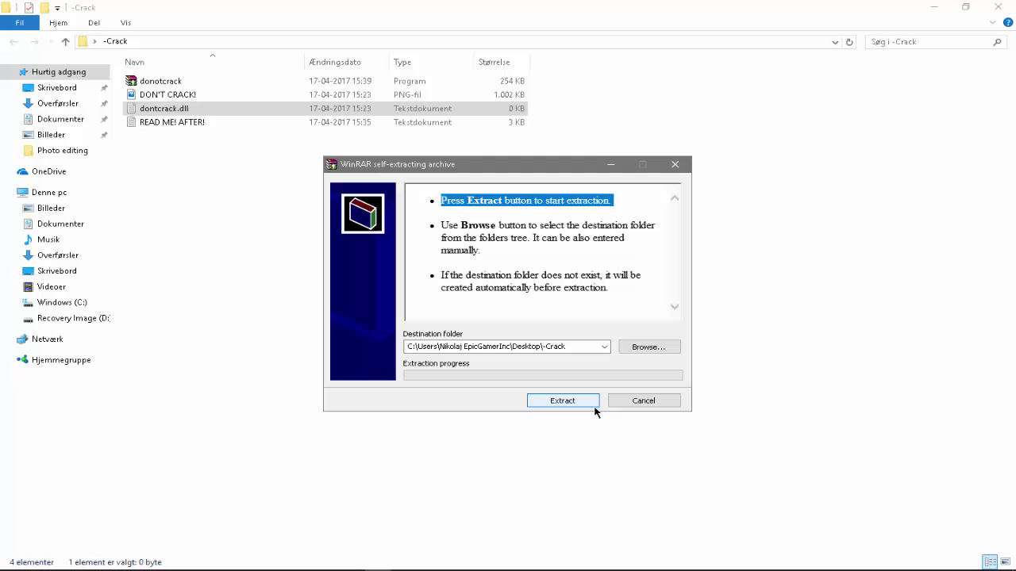
{"action": "left_click_drag", "start_coordinate": [441, 225], "coordinate": [662, 233]}
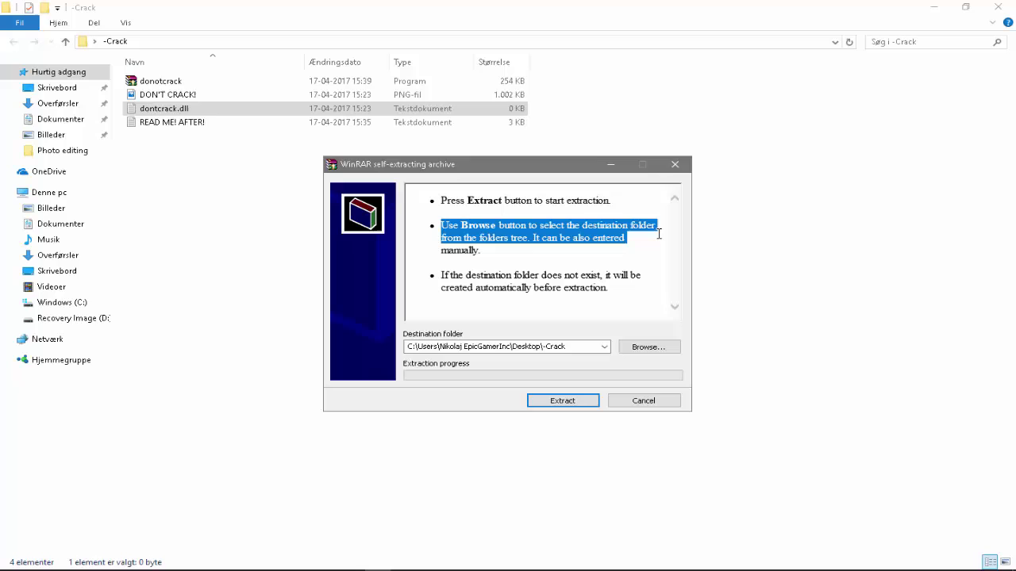
{"action": "left_click_drag", "start_coordinate": [655, 237], "coordinate": [652, 255]}
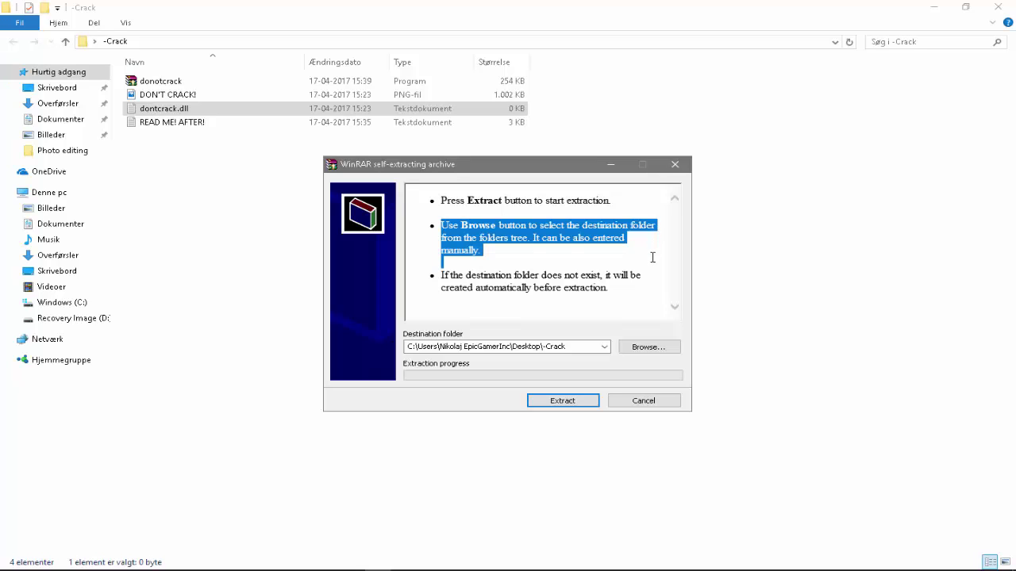
{"action": "left_click_drag", "start_coordinate": [442, 274], "coordinate": [607, 293]}
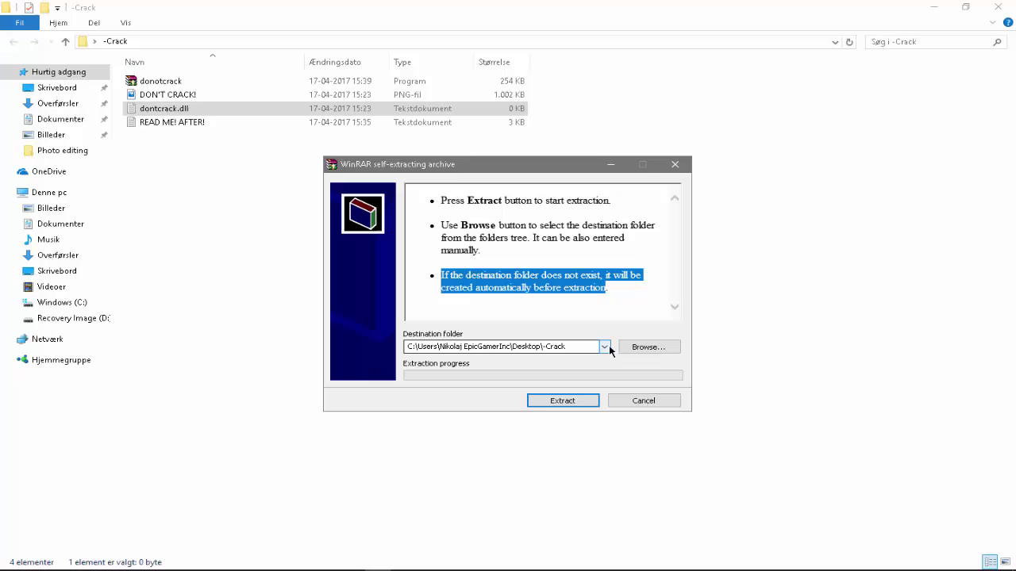
Step: Check the destination folder choices, keep the -Crack folder path, and extract
{"action": "left_click", "coordinate": [640, 347]}
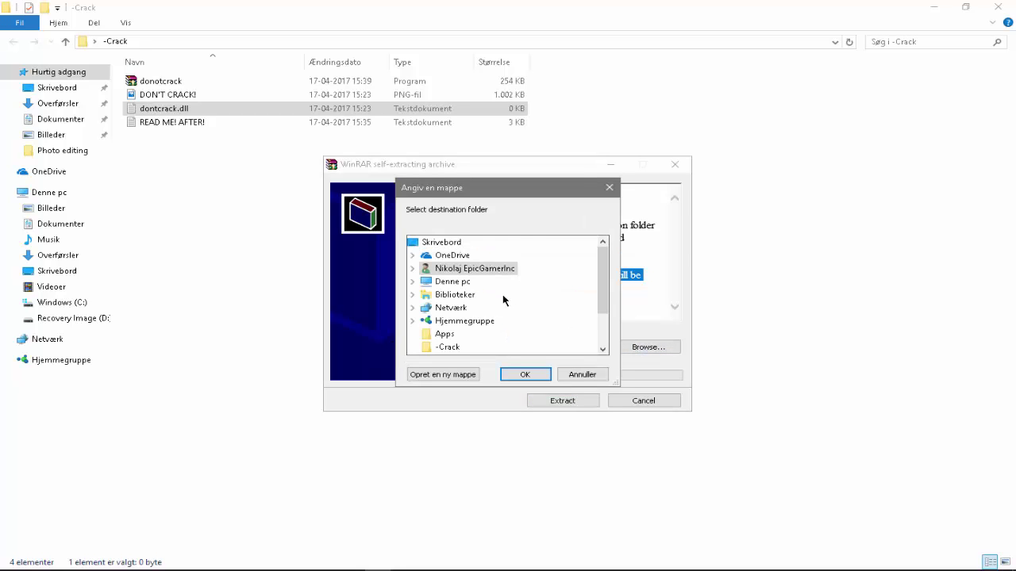
{"action": "left_click", "coordinate": [612, 176]}
{"action": "left_click", "coordinate": [609, 188]}
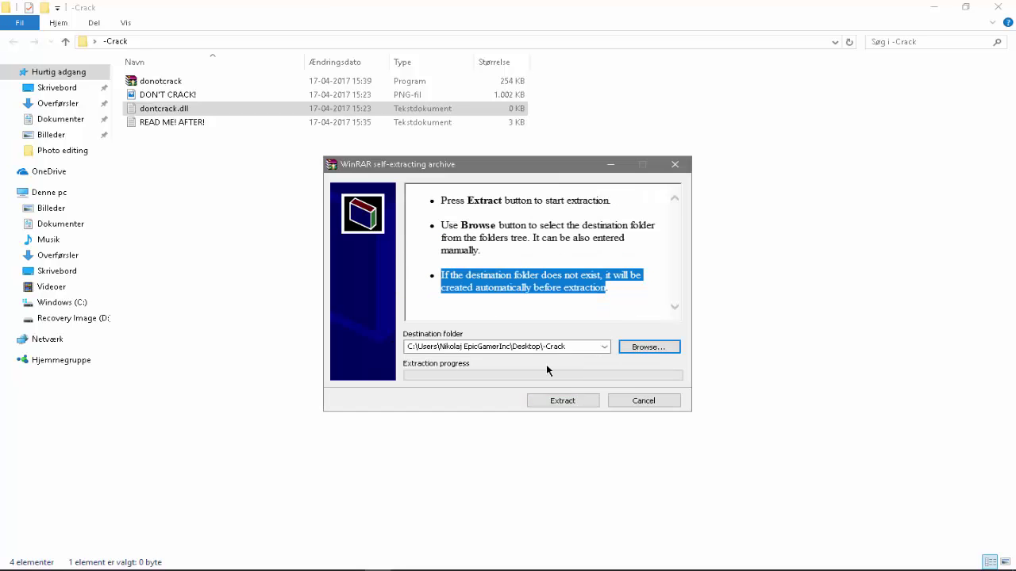
{"action": "left_click", "coordinate": [604, 347]}
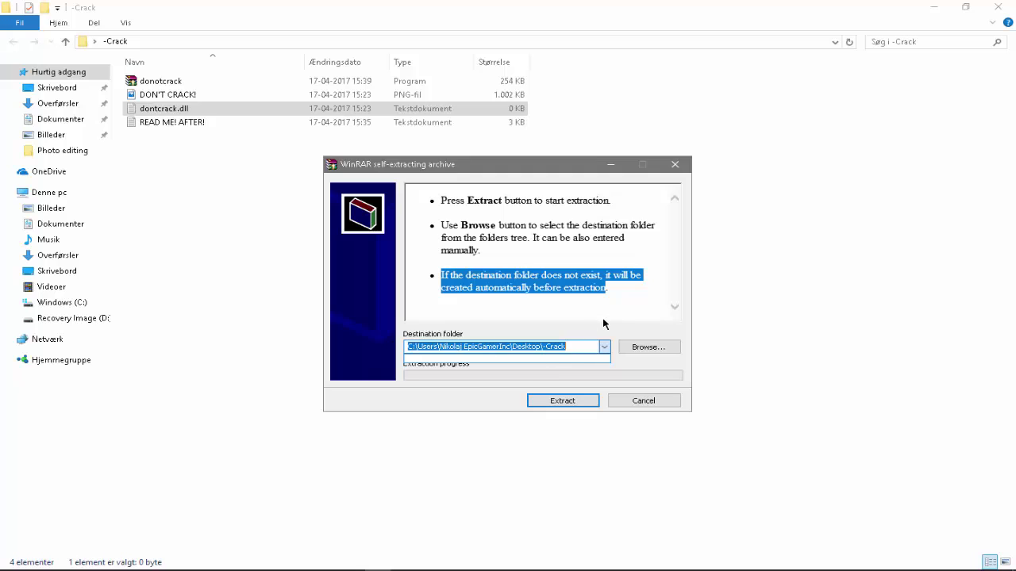
{"action": "left_click", "coordinate": [571, 324]}
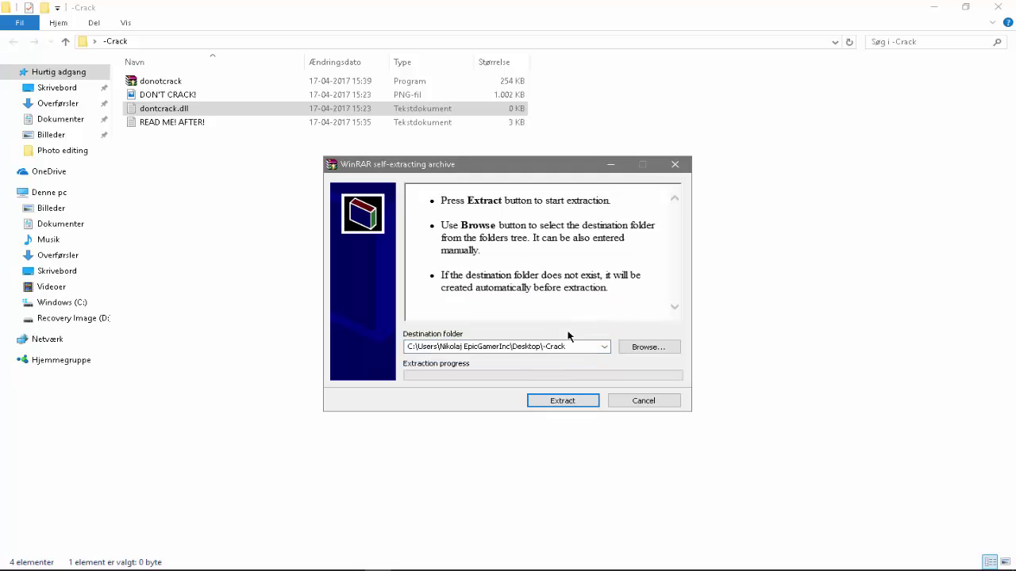
{"action": "left_click_drag", "start_coordinate": [592, 347], "coordinate": [405, 347]}
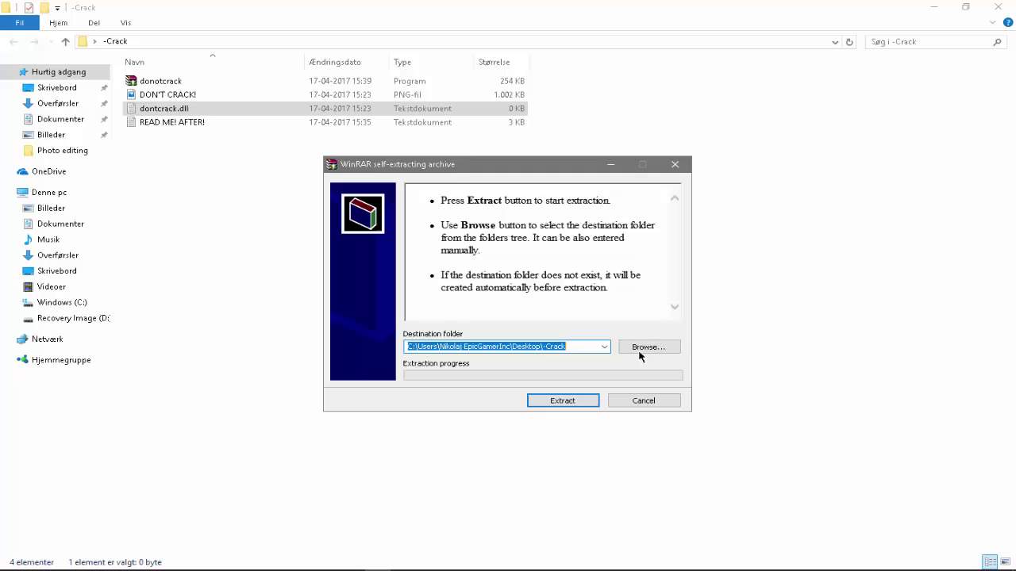
{"action": "left_click", "coordinate": [577, 325]}
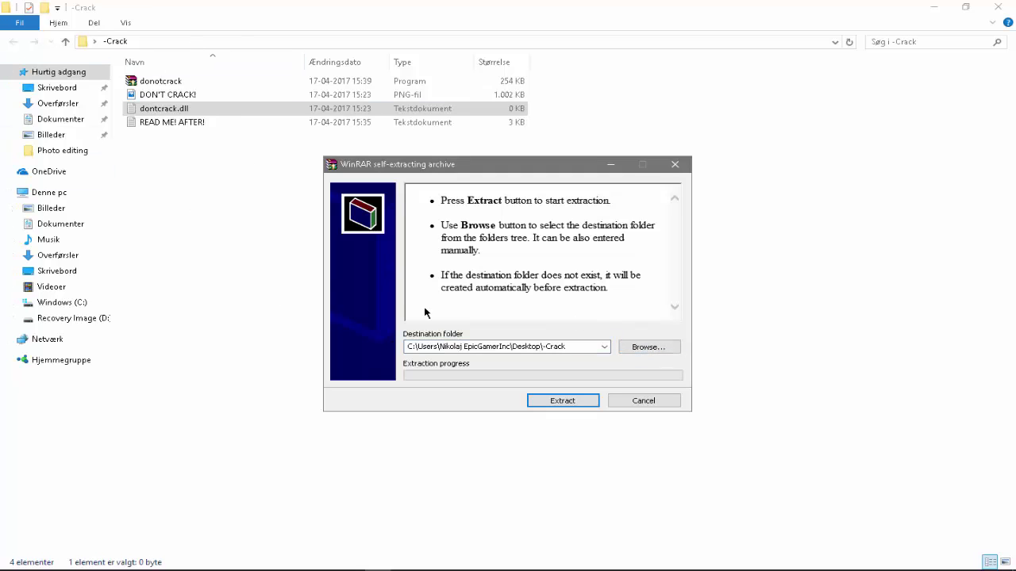
{"action": "left_click", "coordinate": [555, 404]}
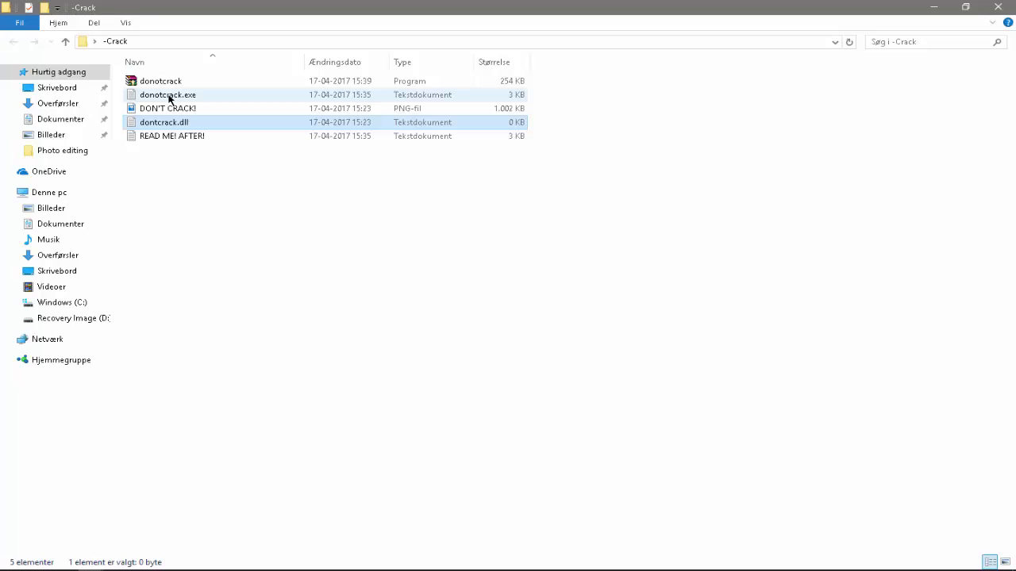
Step: Select donotcrack.exe and bring up its context menu
{"action": "left_click_drag", "start_coordinate": [168, 97], "coordinate": [492, 284]}
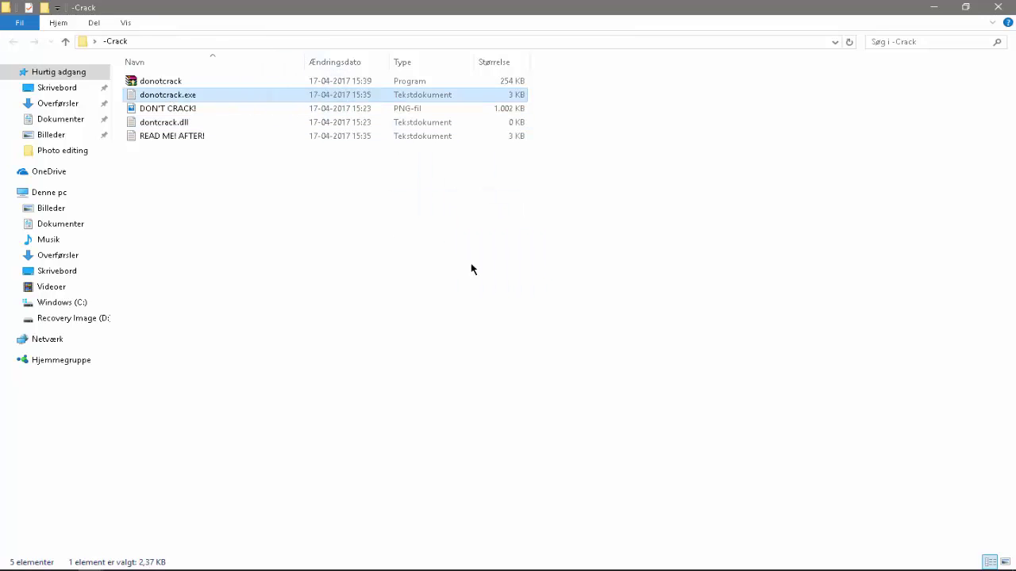
{"action": "right_click", "coordinate": [151, 94]}
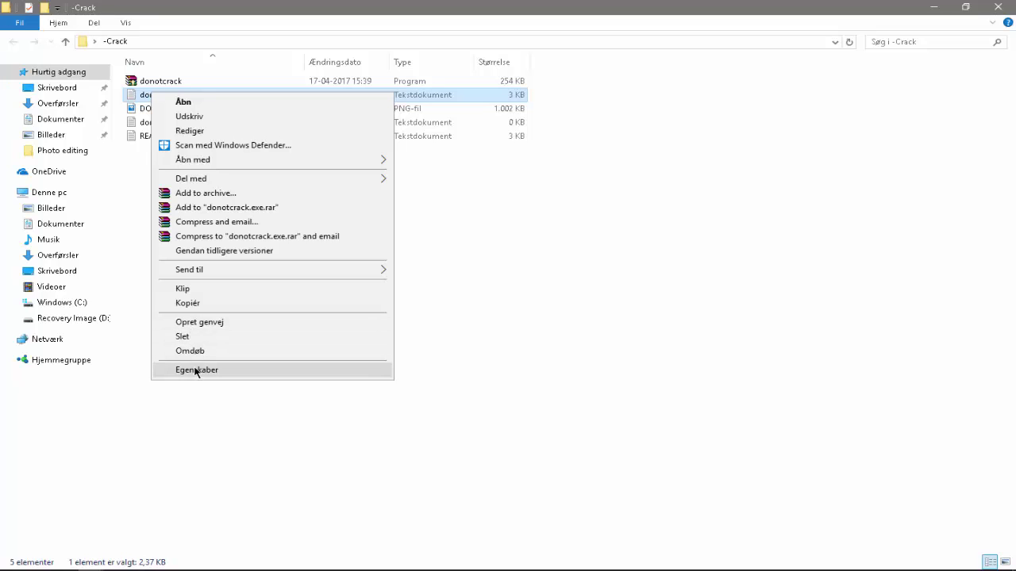
Step: Open donotcrack.exe as text with Åbn and select the YouTube link on line one
{"action": "left_click", "coordinate": [196, 102]}
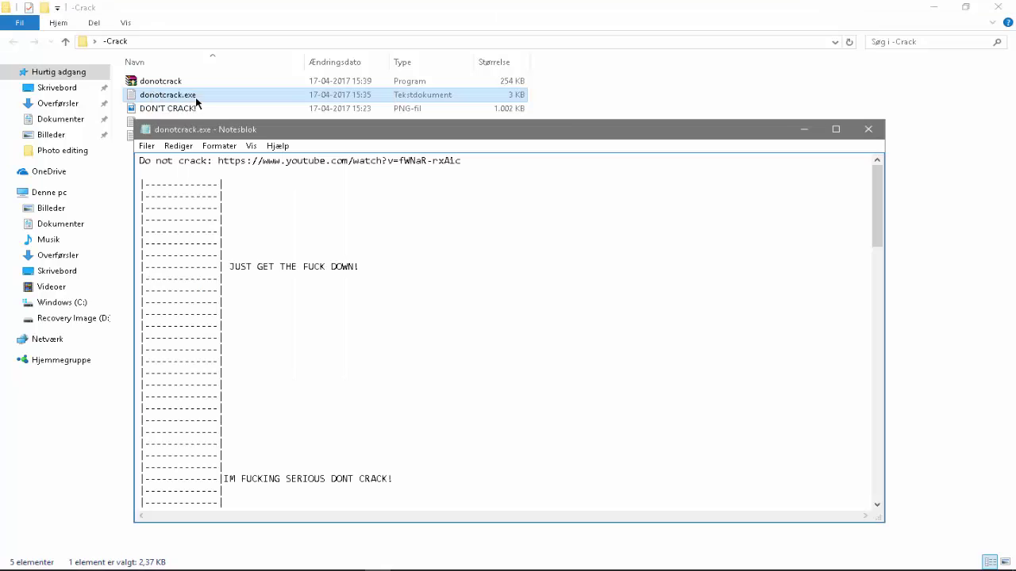
{"action": "left_click_drag", "start_coordinate": [138, 162], "coordinate": [219, 161]}
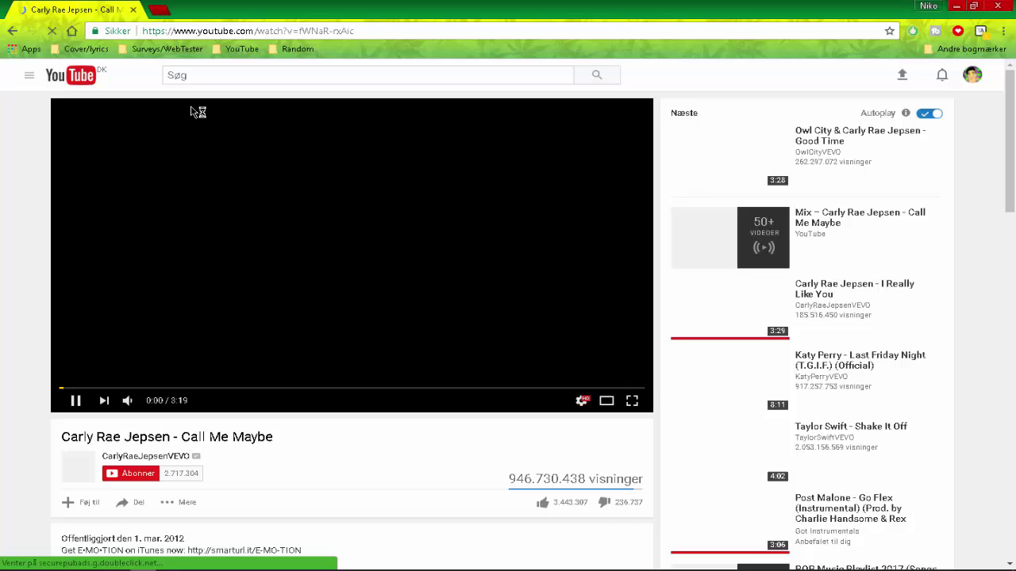
Step: Pause the Call Me Maybe video at 0:00 and bring Notepad back in front
{"action": "left_click", "coordinate": [75, 402]}
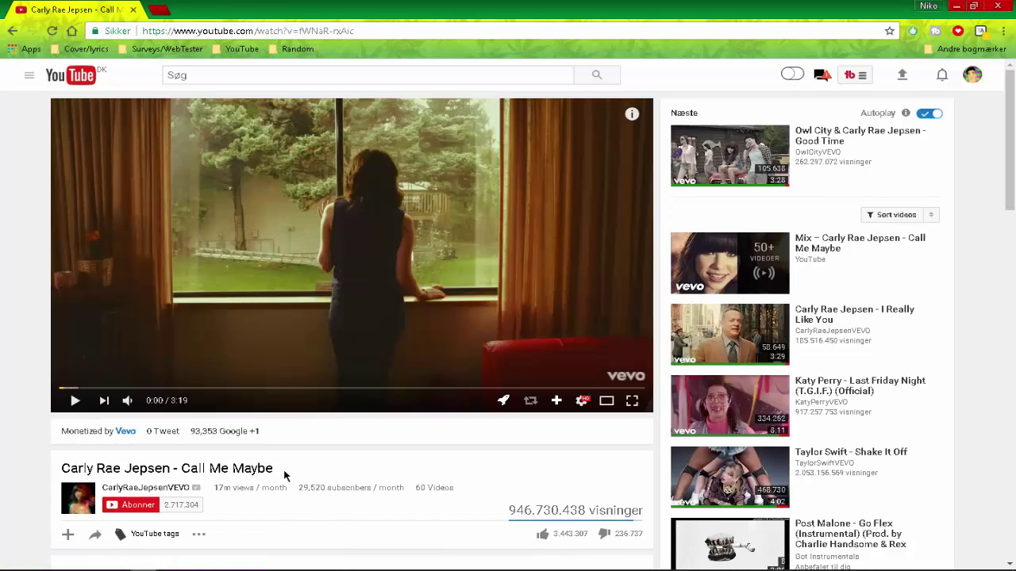
{"action": "left_click_drag", "start_coordinate": [286, 475], "coordinate": [52, 469]}
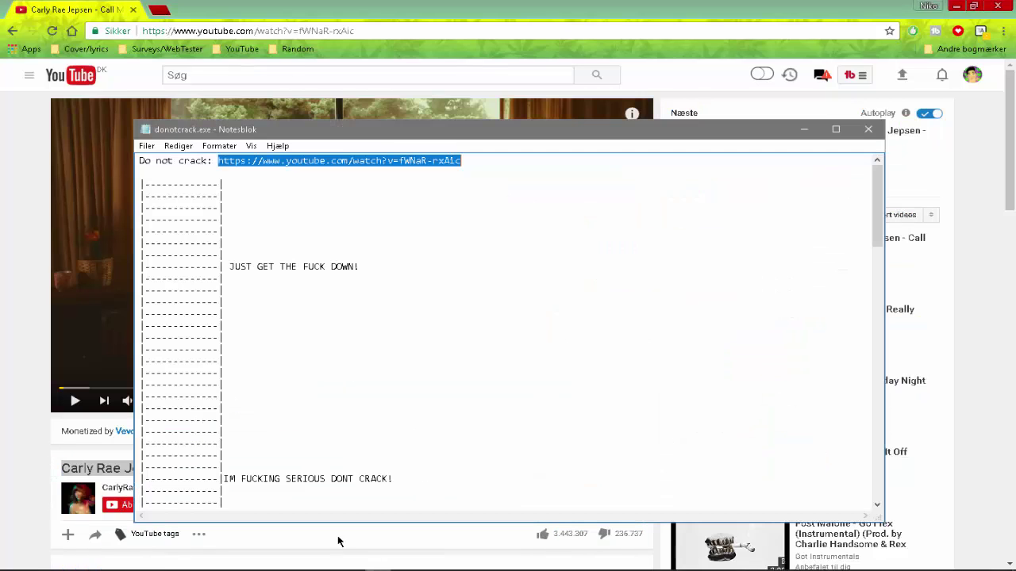
Step: Scroll donotcrack.exe past the warning lines to reveal the Call Me Maybe lyrics
{"action": "left_click_drag", "start_coordinate": [233, 268], "coordinate": [404, 280]}
{"action": "scroll", "coordinate": [392, 300], "scroll_direction": "down", "scroll_amount": 3}
{"action": "scroll", "coordinate": [392, 300], "scroll_direction": "down", "scroll_amount": 2}
{"action": "left_click_drag", "start_coordinate": [223, 302], "coordinate": [443, 297]}
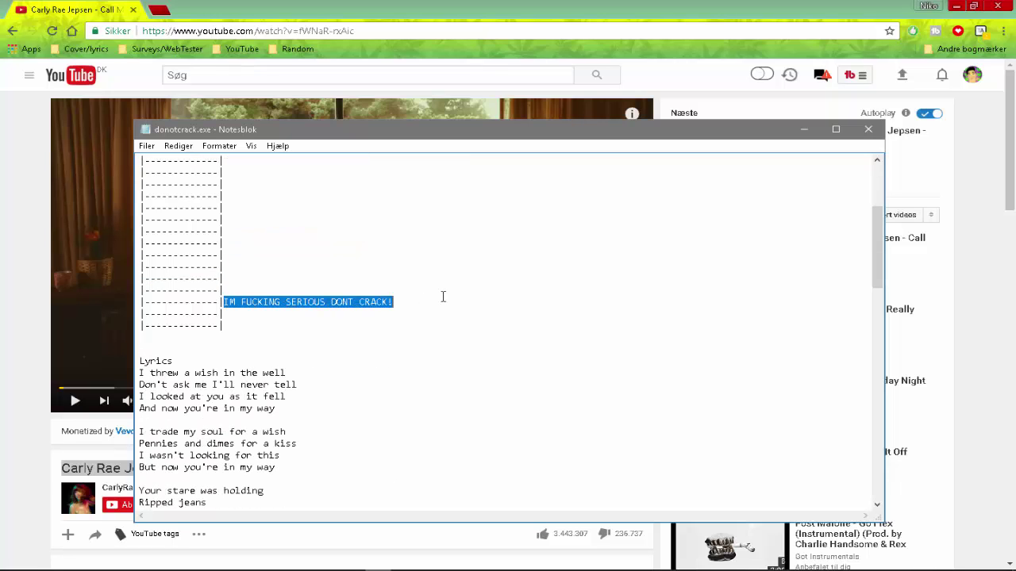
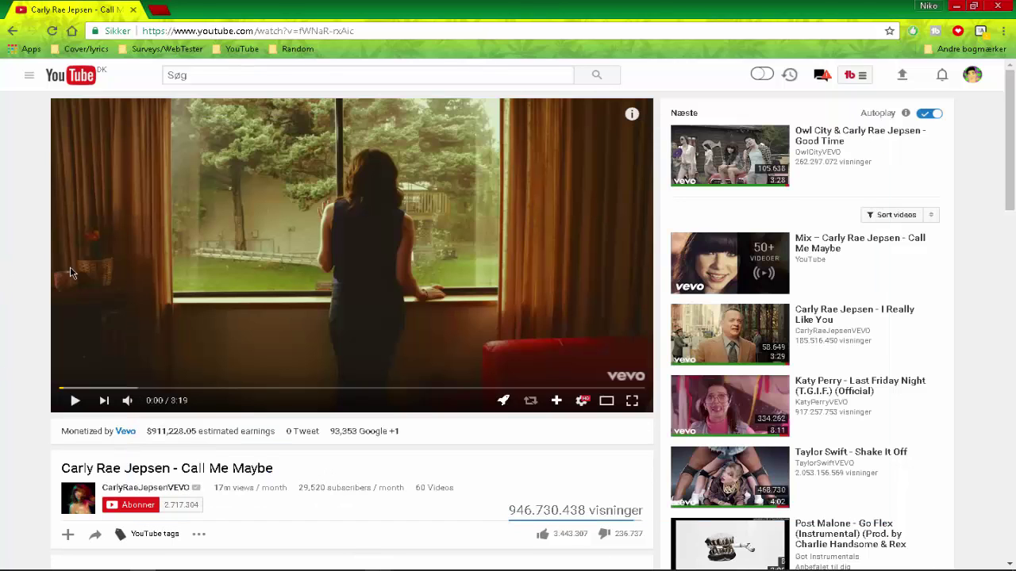
Step: Play the Call Me Maybe video, nudge the volume up slightly, and pause at 0:12
{"action": "left_click", "coordinate": [216, 302]}
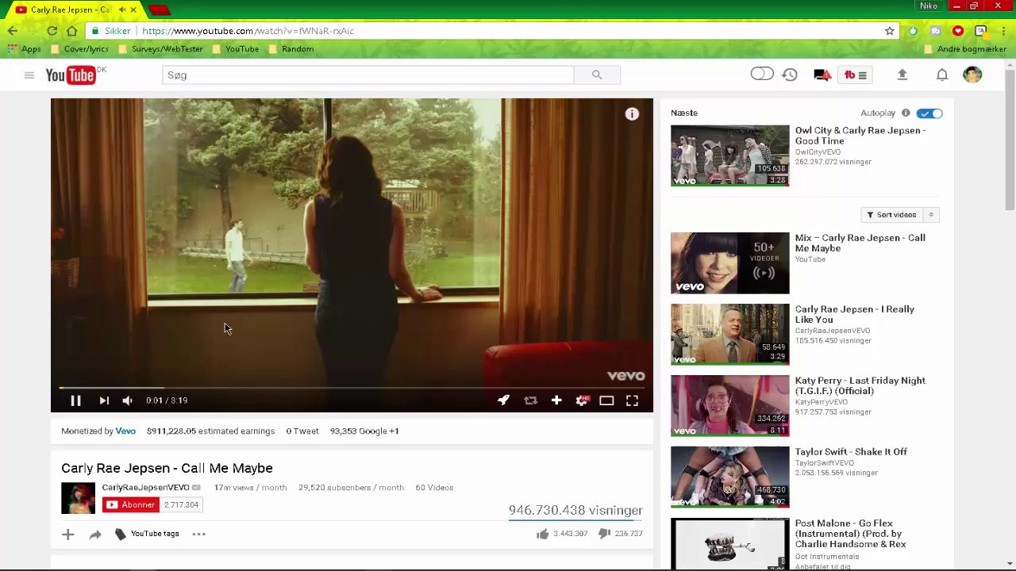
{"action": "mouse_move", "coordinate": [146, 406]}
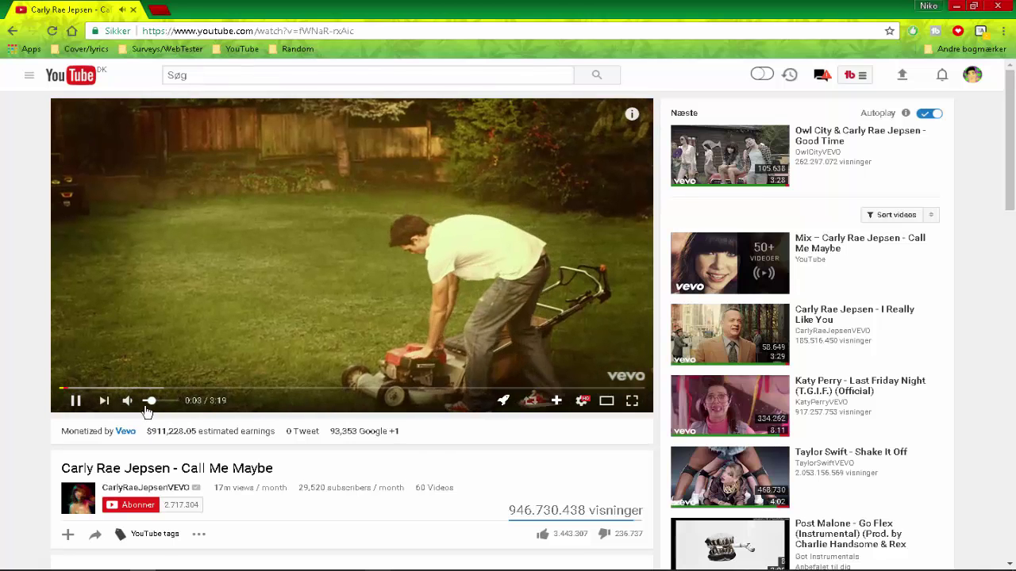
{"action": "left_click_drag", "start_coordinate": [146, 406], "coordinate": [151, 408]}
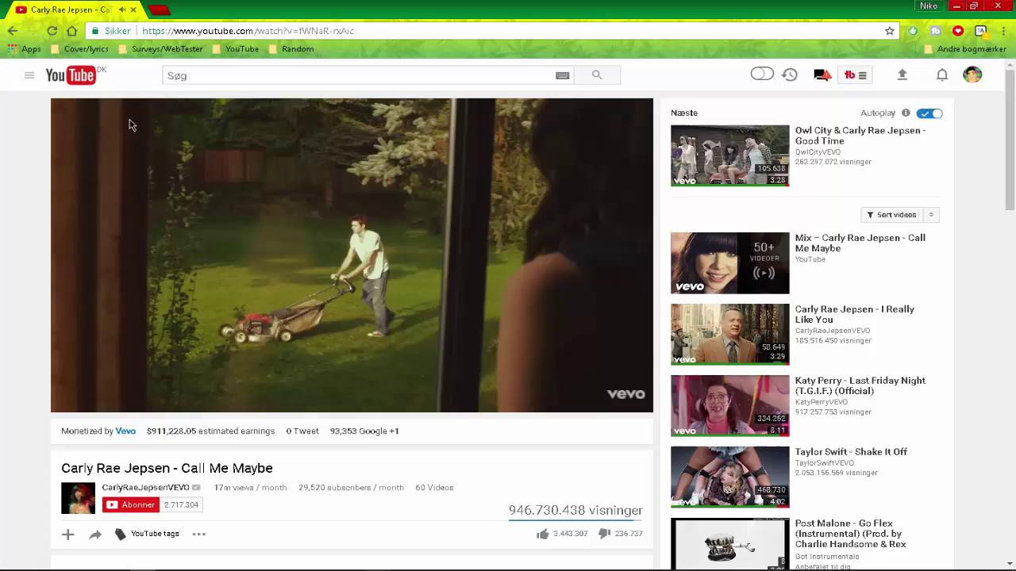
{"action": "left_click", "coordinate": [330, 286]}
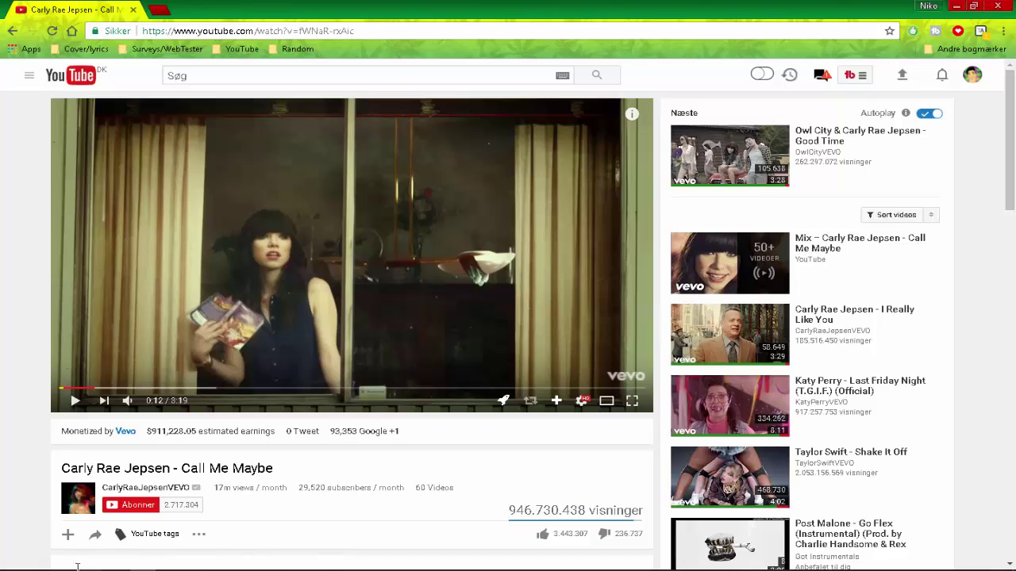
Step: View DON'T CRACK!.png from the -Crack folder, close Photos, then select all five files
{"action": "mouse_move", "coordinate": [79, 565]}
{"action": "left_click", "coordinate": [206, 520]}
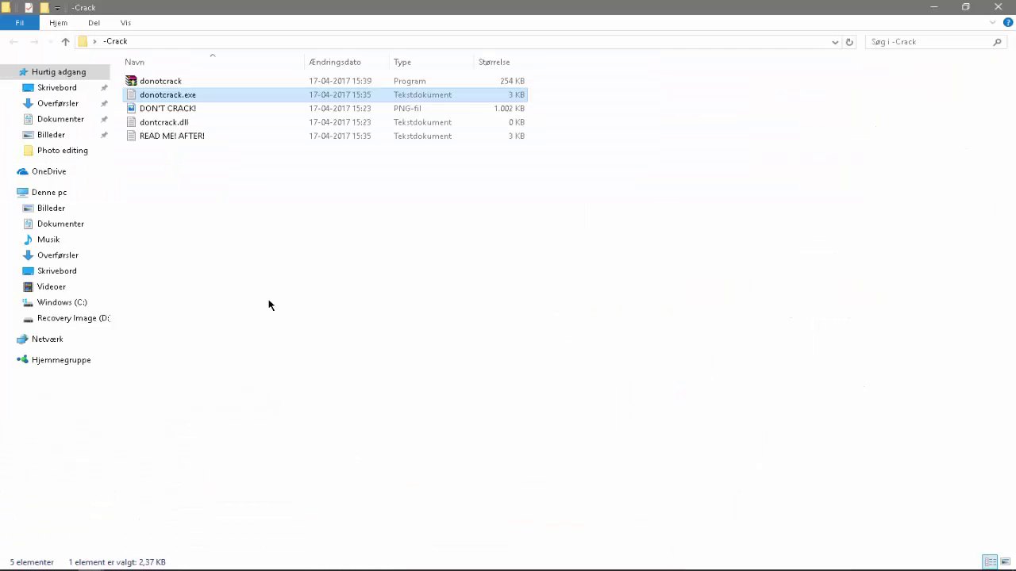
{"action": "double_click", "coordinate": [153, 114]}
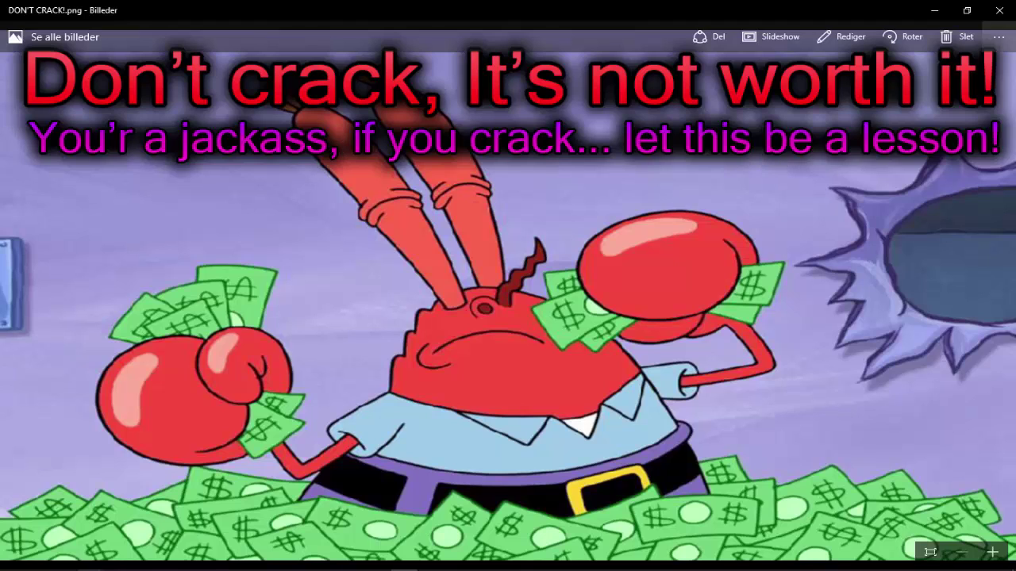
{"action": "left_click", "coordinate": [998, 11]}
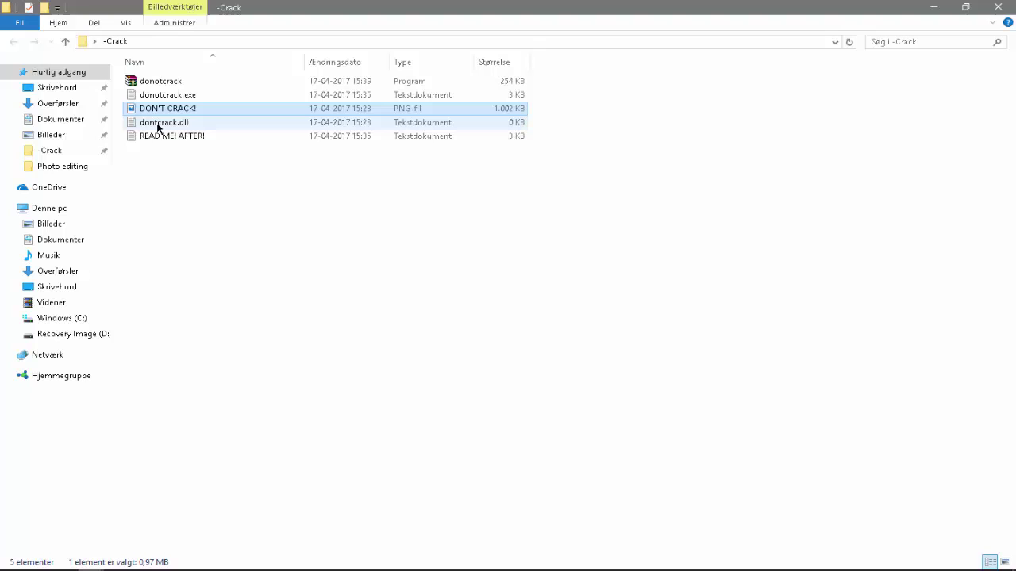
{"action": "left_click_drag", "start_coordinate": [236, 204], "coordinate": [107, 75]}
Step: Close the -Crack folder, resume Call Me Maybe briefly, then close Chrome
{"action": "left_click", "coordinate": [1011, 6]}
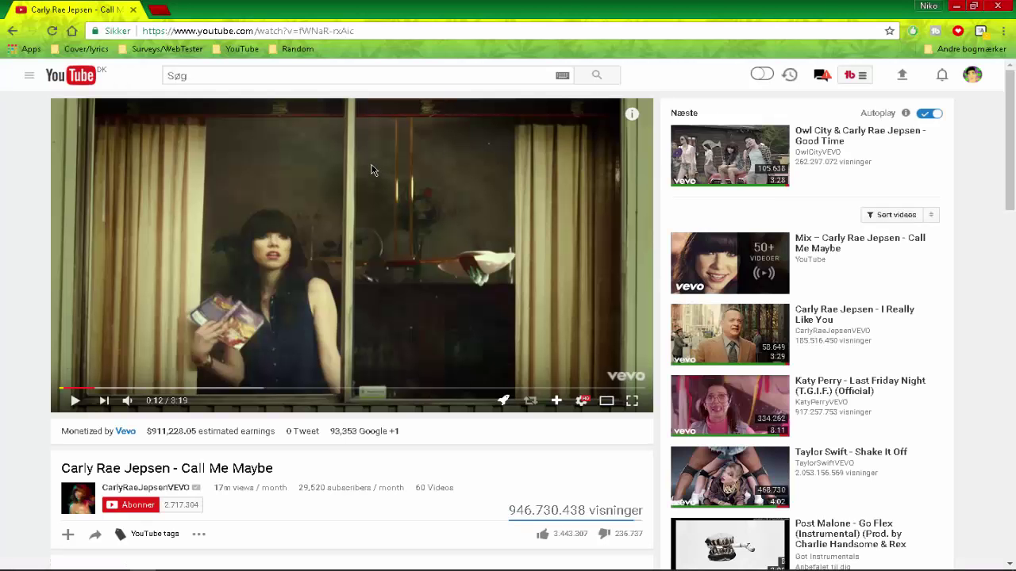
{"action": "left_click", "coordinate": [392, 212]}
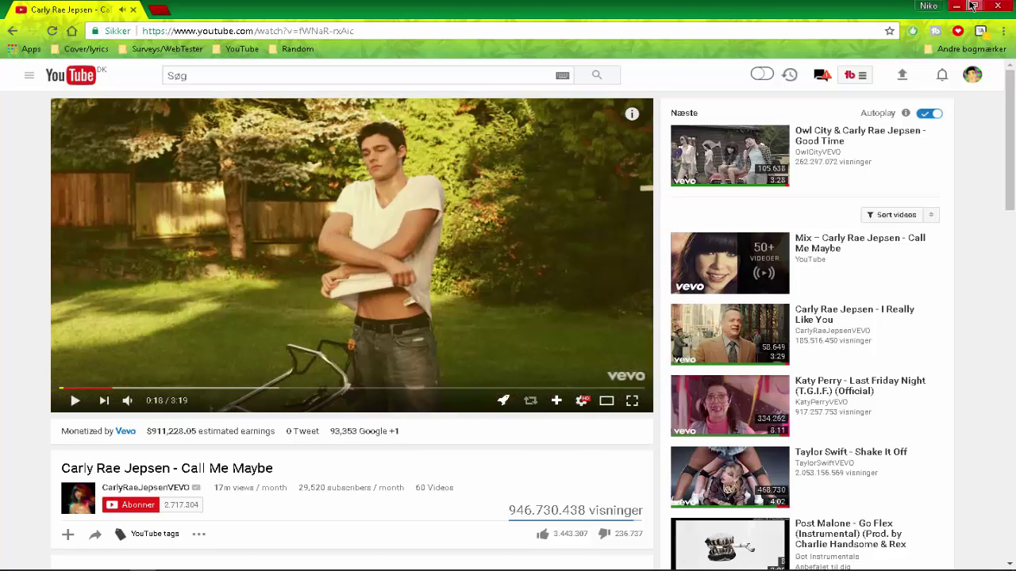
{"action": "left_click", "coordinate": [1002, 6]}
Step: Close Notepad and move the -Crack folder into the Recycle Bin
{"action": "left_click", "coordinate": [869, 129]}
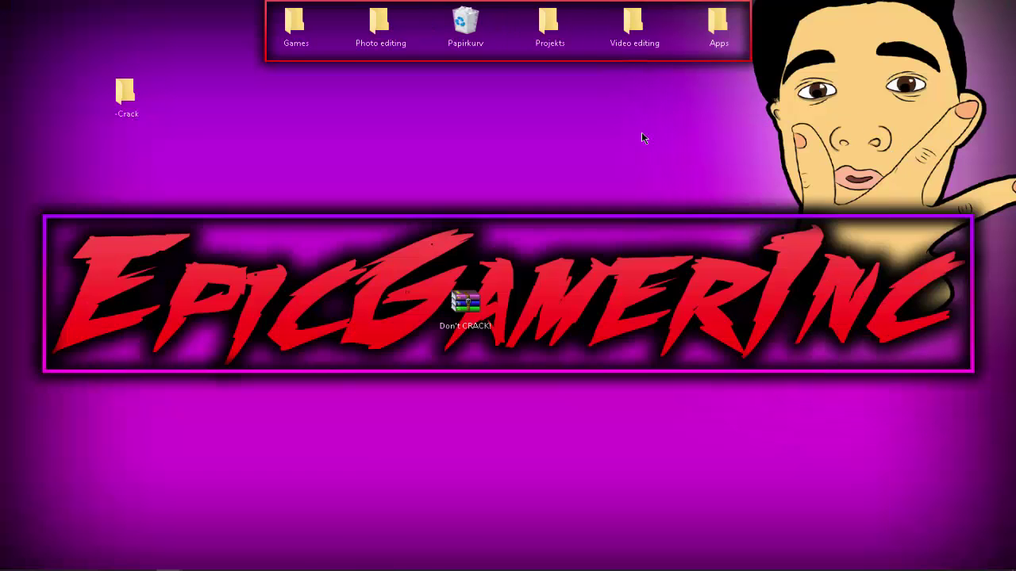
{"action": "left_click_drag", "start_coordinate": [100, 81], "coordinate": [453, 316]}
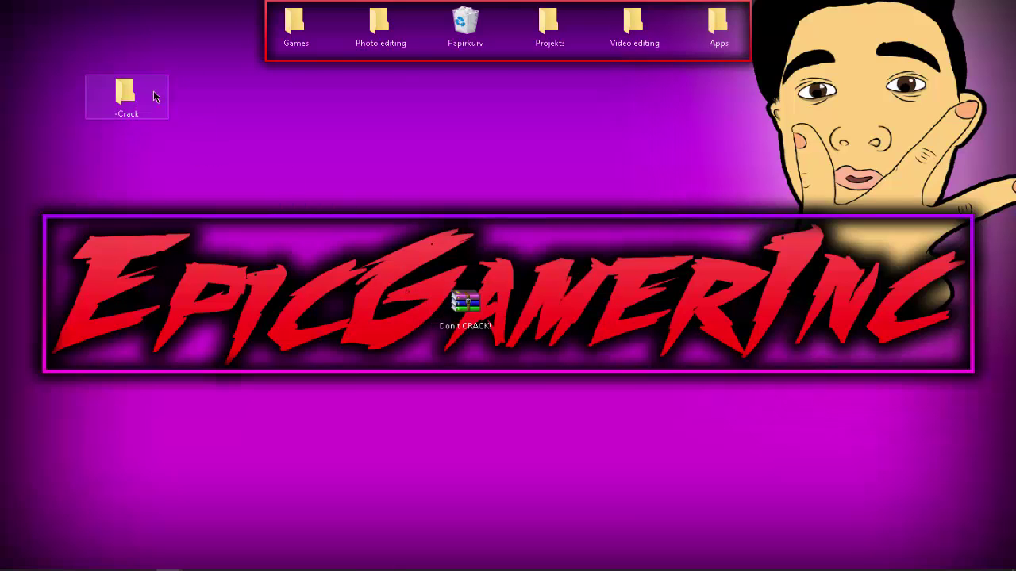
{"action": "left_click_drag", "start_coordinate": [155, 97], "coordinate": [468, 32]}
Step: Select the Don't CRACK! archive and bring up its context menu
{"action": "left_click_drag", "start_coordinate": [497, 389], "coordinate": [473, 304]}
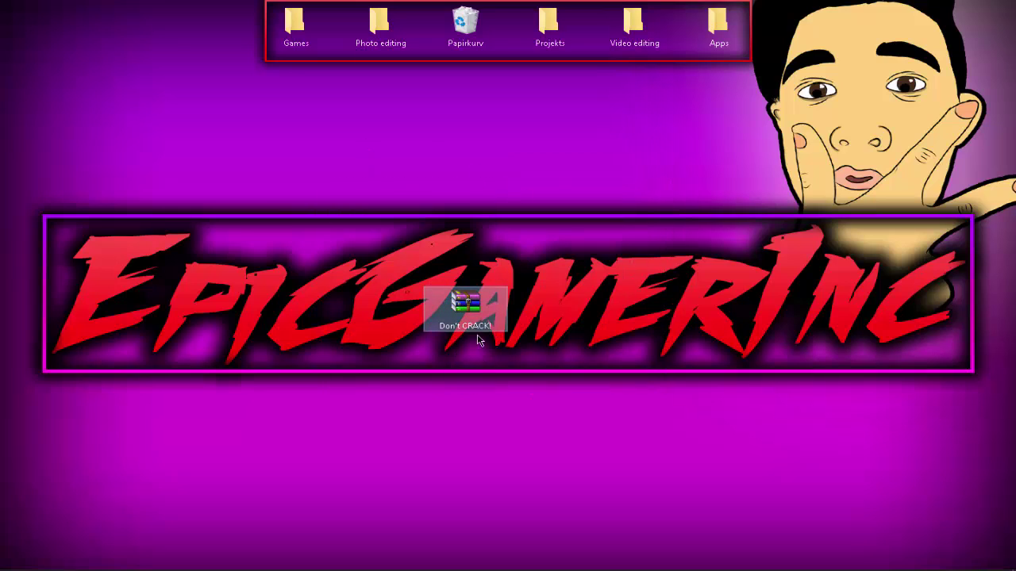
{"action": "right_click", "coordinate": [479, 312]}
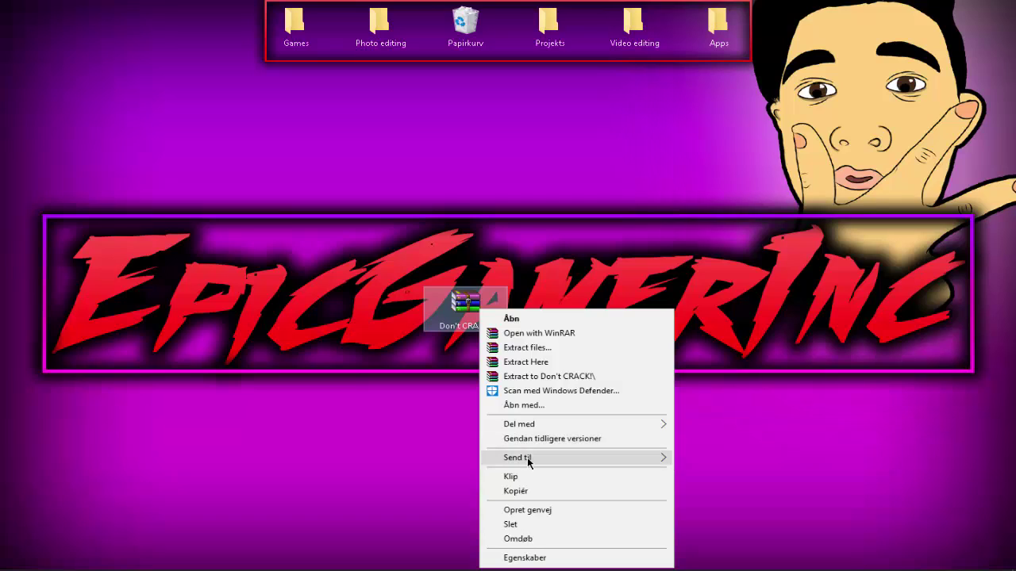
{"action": "mouse_move", "coordinate": [527, 462]}
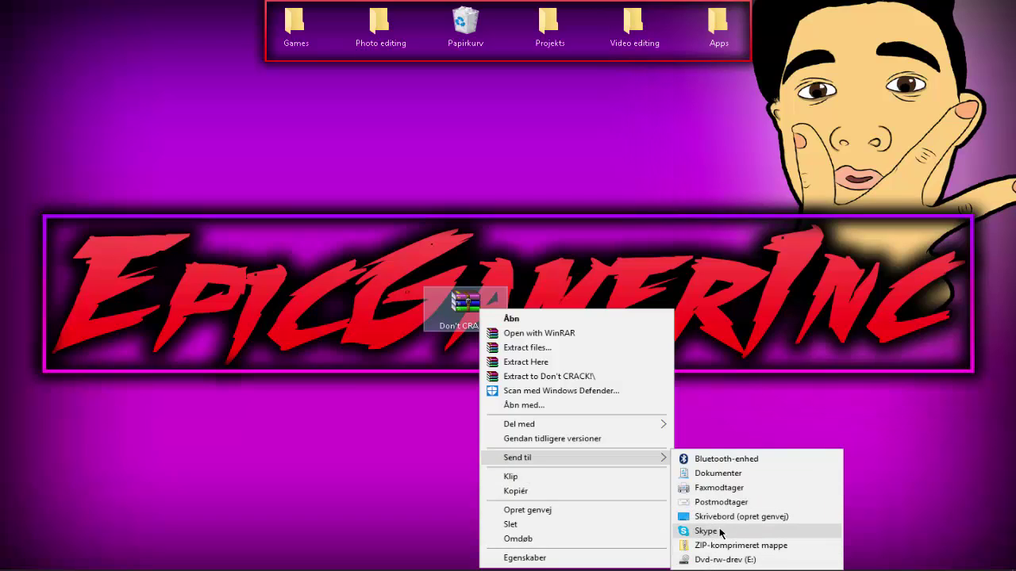
{"action": "left_click", "coordinate": [298, 389]}
{"action": "right_click", "coordinate": [463, 317]}
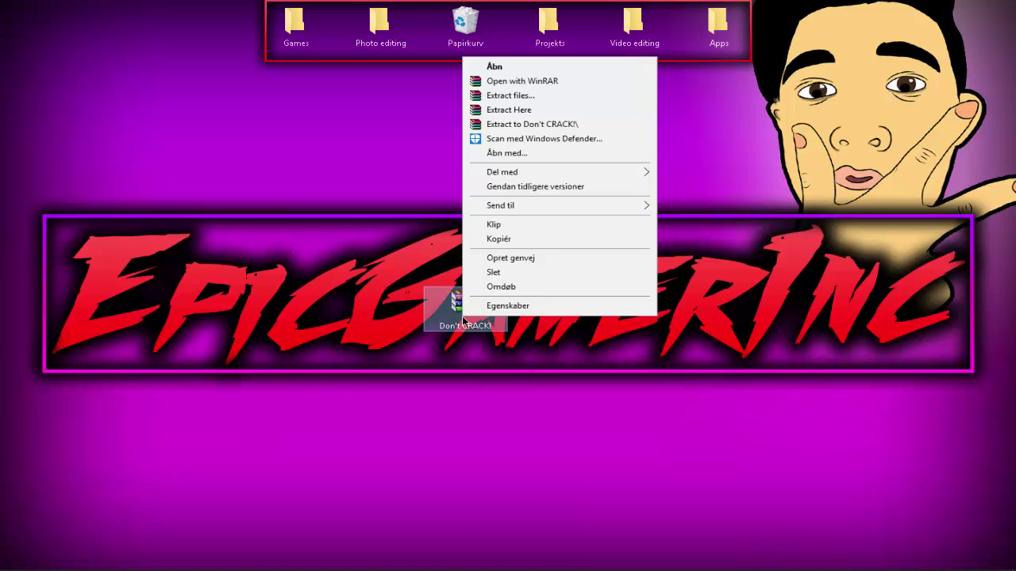
Step: Open Don't CRACK! in WinRAR, dismiss the trial notice, and enter its -Crack folder
{"action": "left_click", "coordinate": [468, 67]}
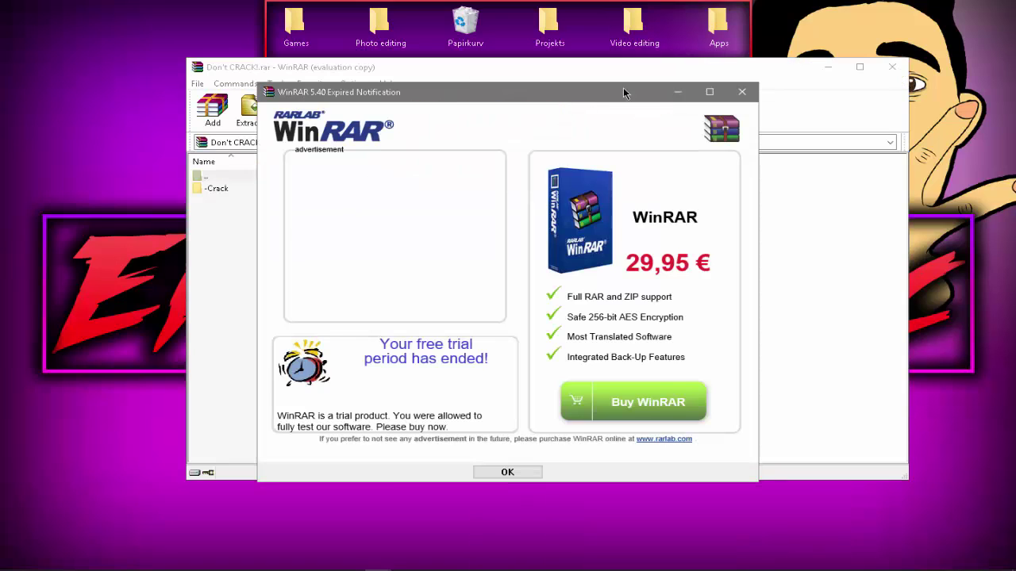
{"action": "left_click", "coordinate": [742, 92]}
{"action": "double_click", "coordinate": [217, 188]}
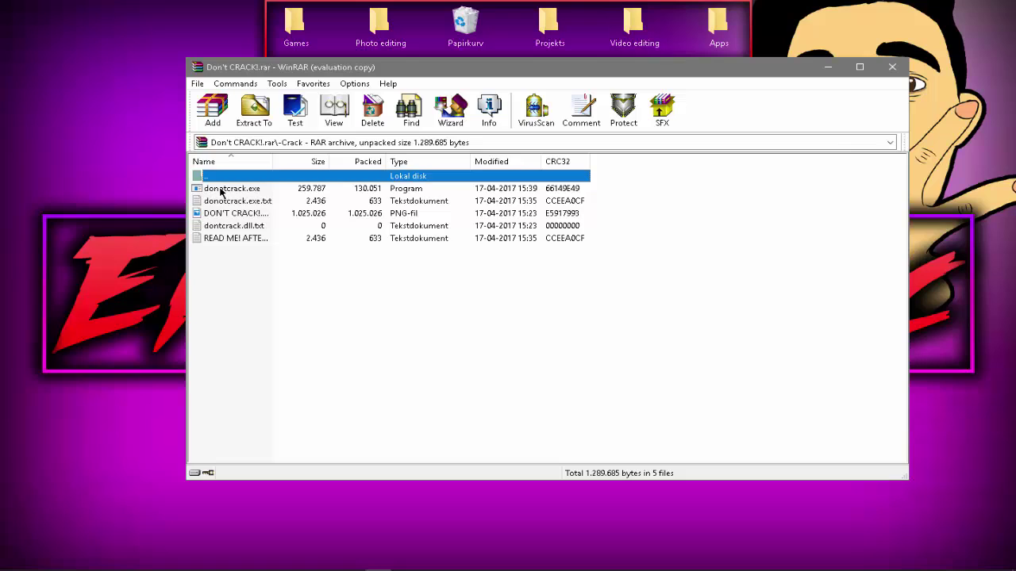
Step: Select the five files in -Crack and drag them onto the desktop
{"action": "left_click_drag", "start_coordinate": [214, 260], "coordinate": [235, 189]}
{"action": "right_click", "coordinate": [234, 189]}
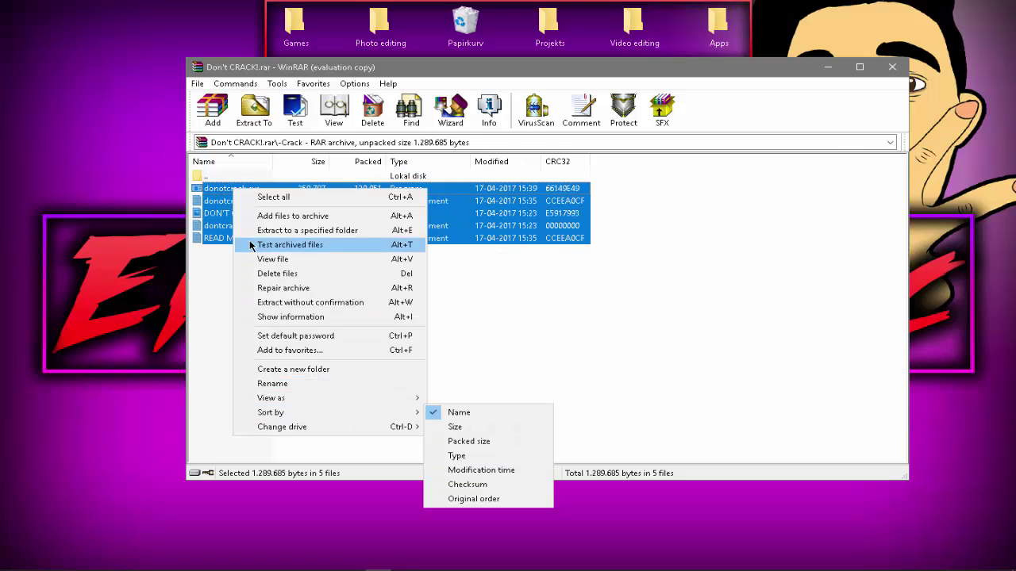
{"action": "left_click", "coordinate": [202, 291]}
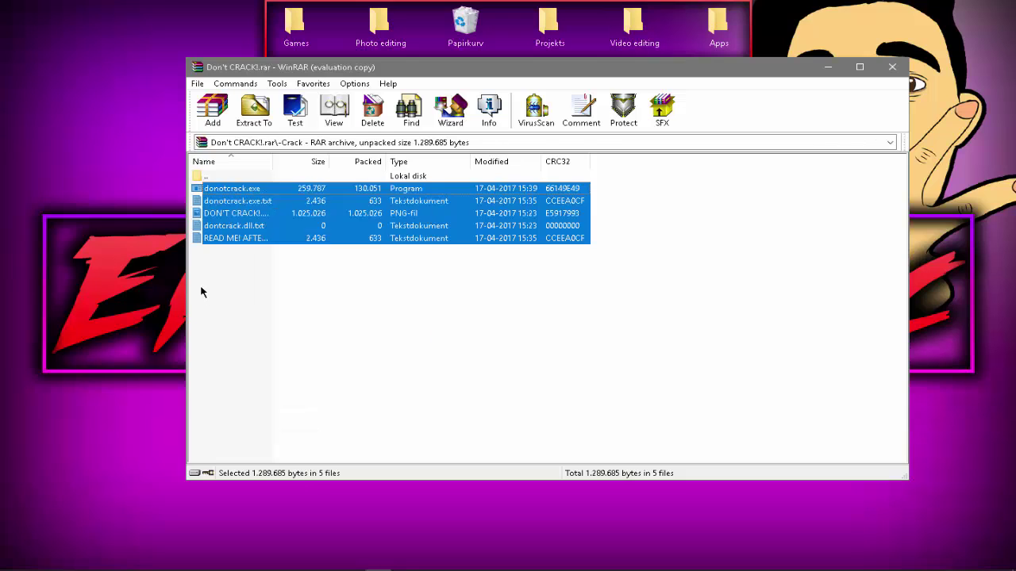
{"action": "left_click", "coordinate": [202, 291]}
{"action": "left_click_drag", "start_coordinate": [221, 264], "coordinate": [140, 181]}
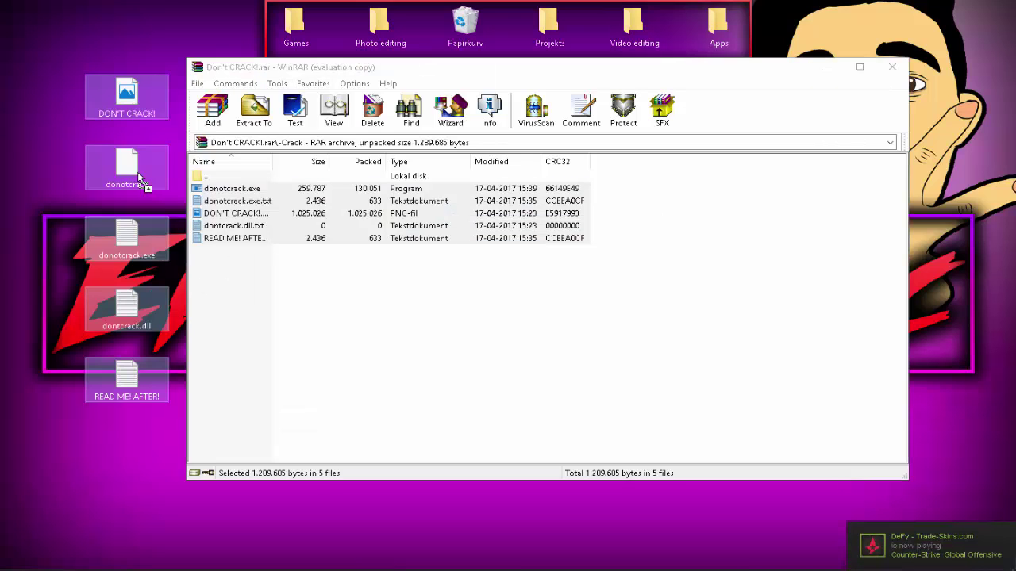
{"action": "left_click", "coordinate": [892, 67]}
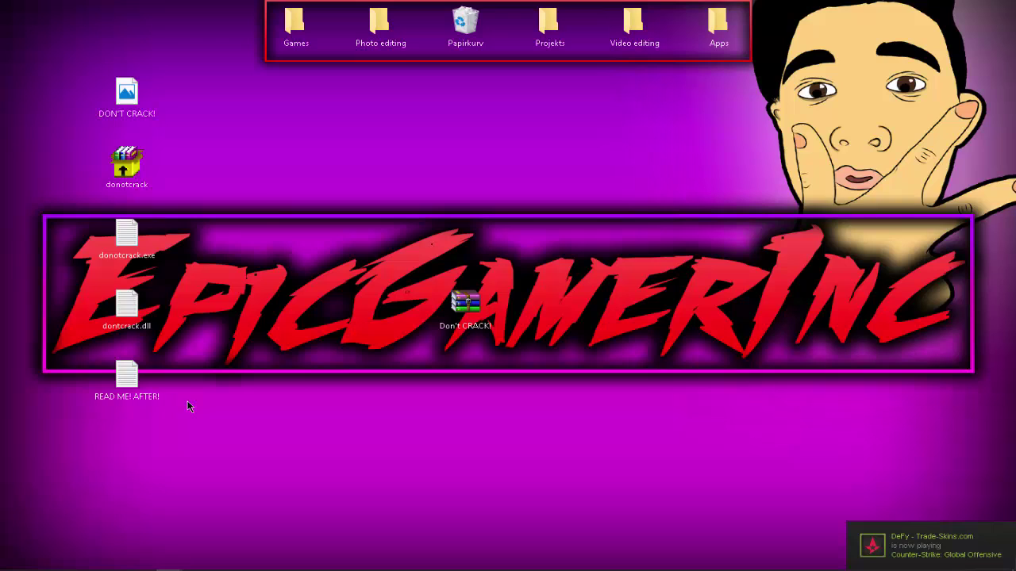
{"action": "left_click_drag", "start_coordinate": [169, 414], "coordinate": [76, 86]}
{"action": "right_click", "coordinate": [109, 86]}
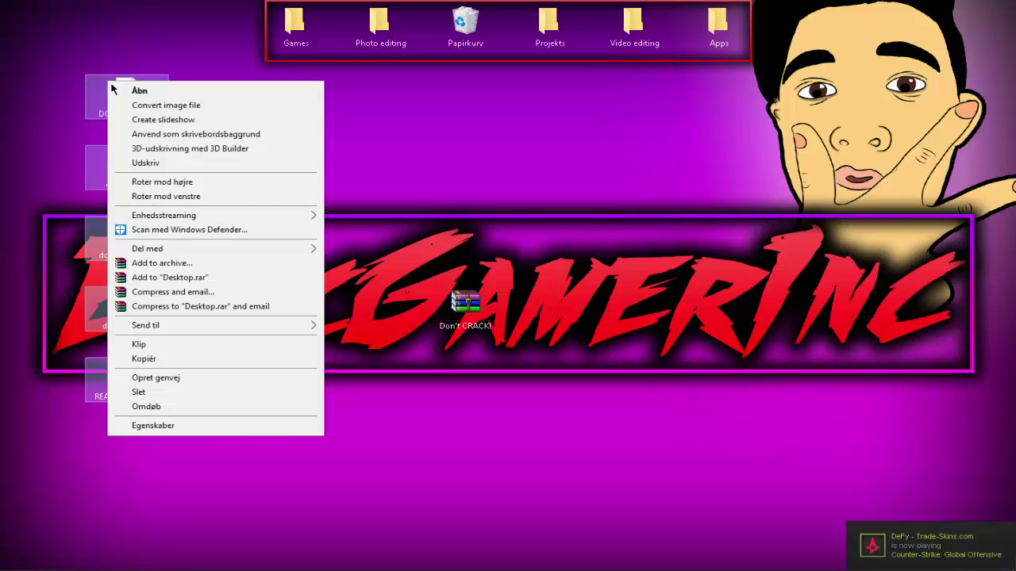
{"action": "mouse_move", "coordinate": [149, 254]}
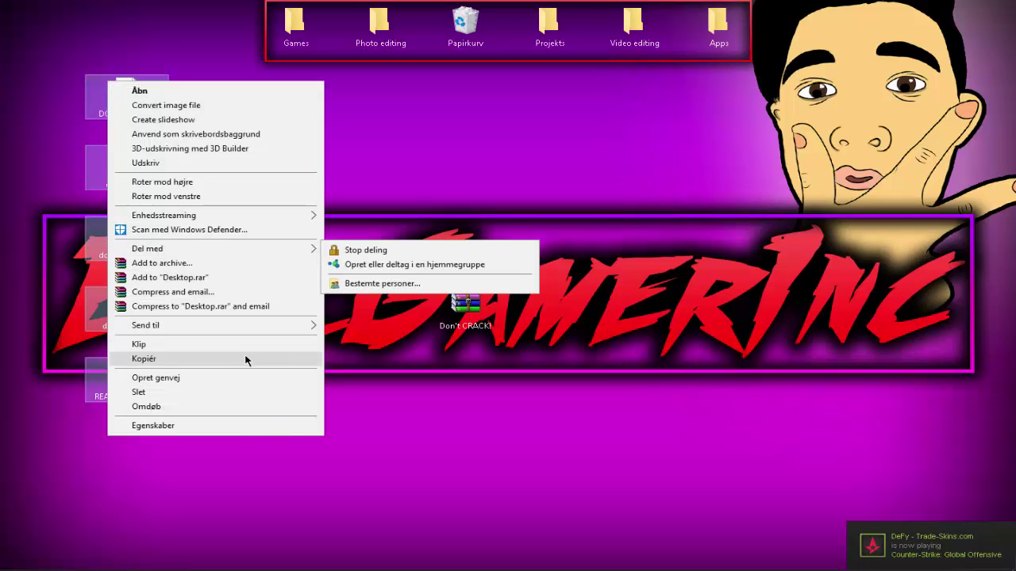
{"action": "mouse_move", "coordinate": [309, 325]}
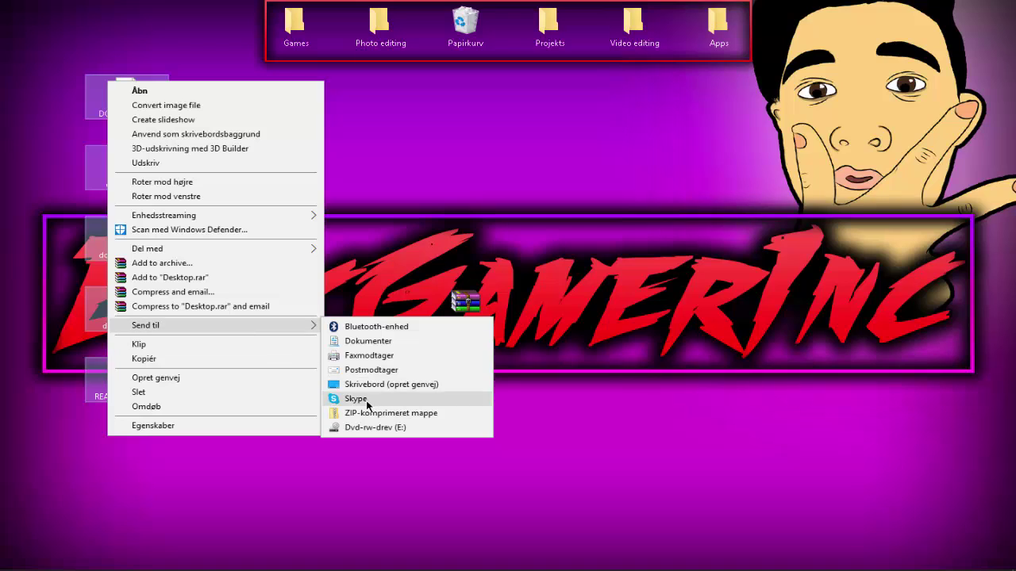
{"action": "left_click", "coordinate": [373, 194]}
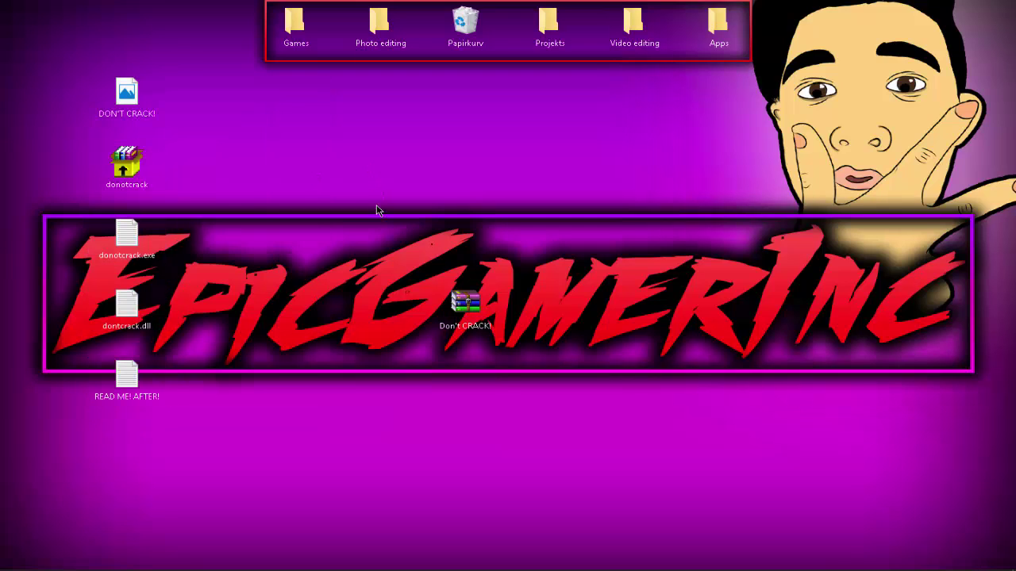
{"action": "left_click", "coordinate": [380, 560]}
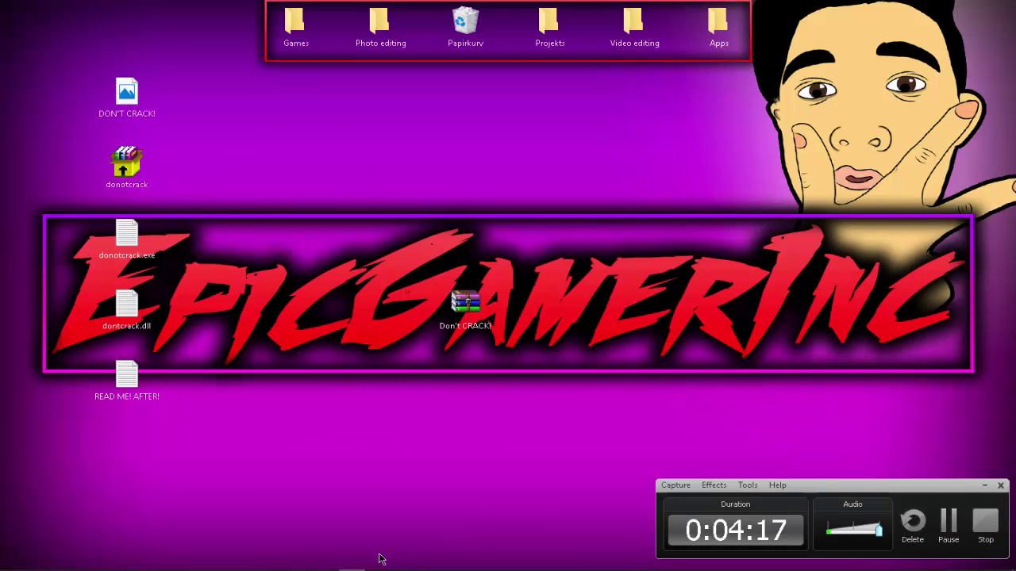